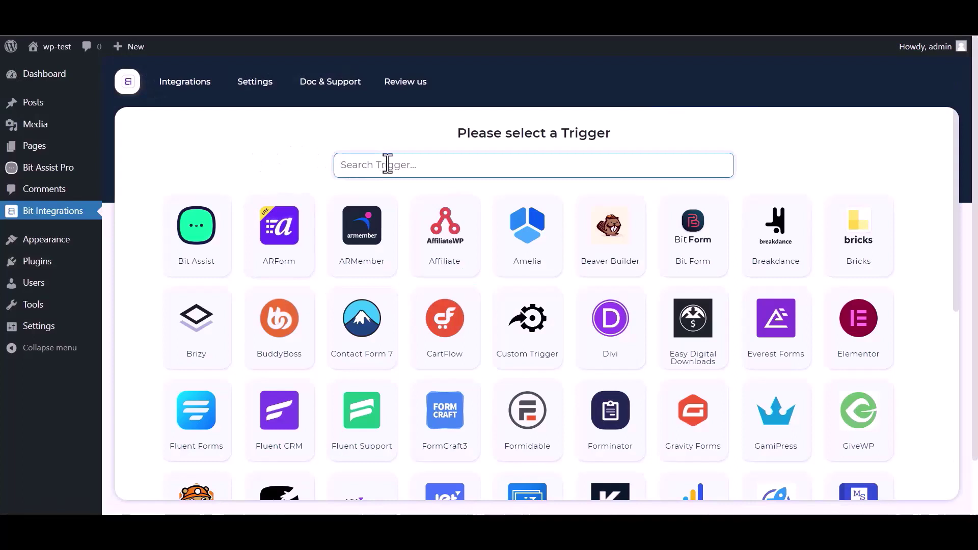
- Pick Bit Assist as the trigger, copy its webhook URL, and start fetching test data
{"action": "type", "text": "bit"}
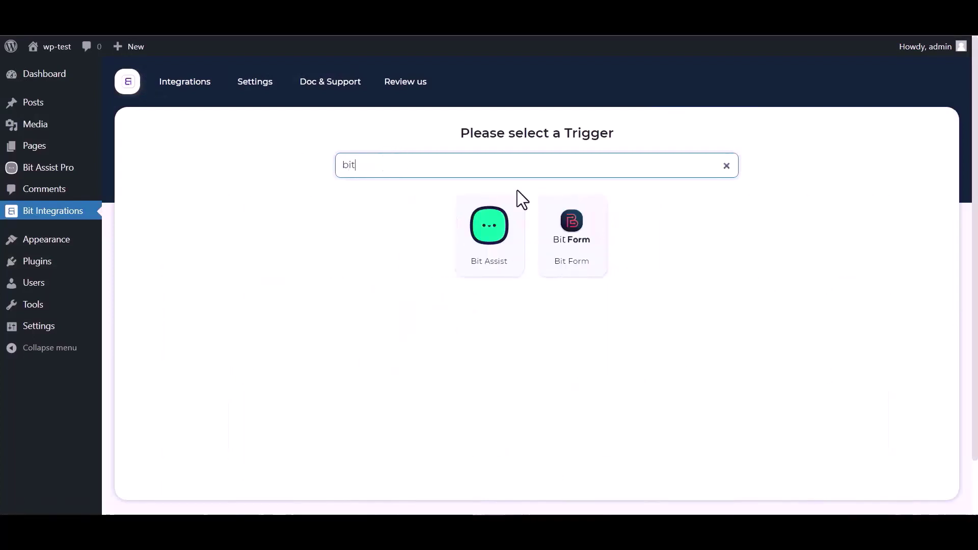
{"action": "left_click", "coordinate": [476, 253]}
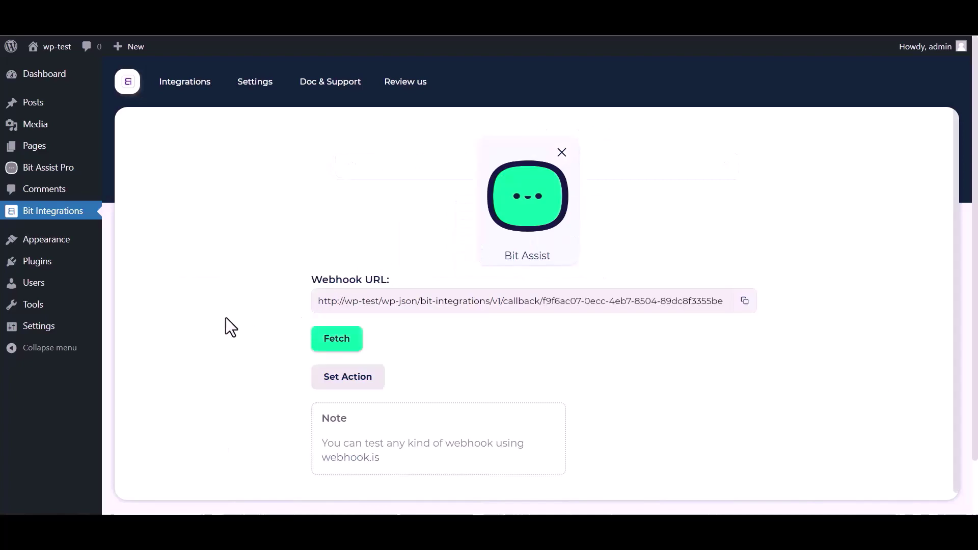
{"action": "left_click", "coordinate": [745, 301]}
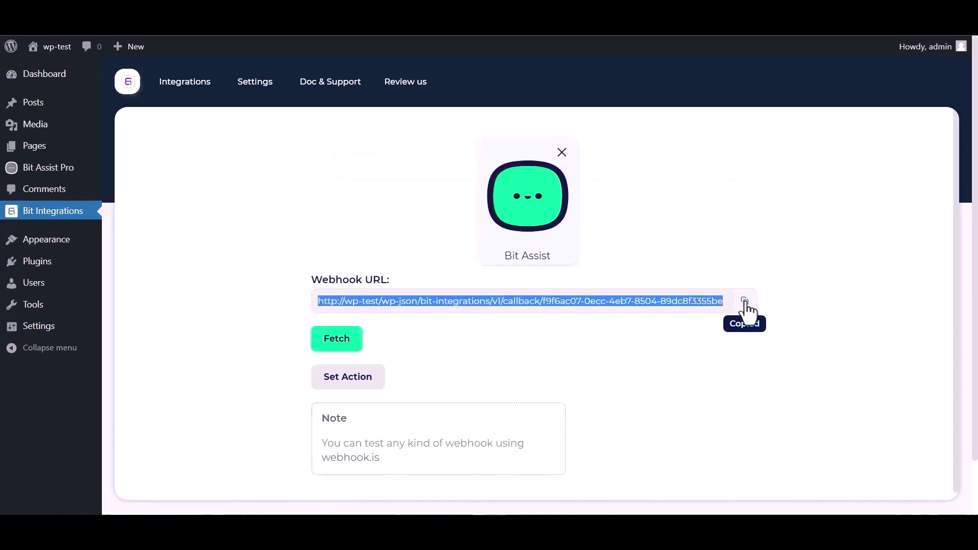
{"action": "left_click", "coordinate": [337, 345]}
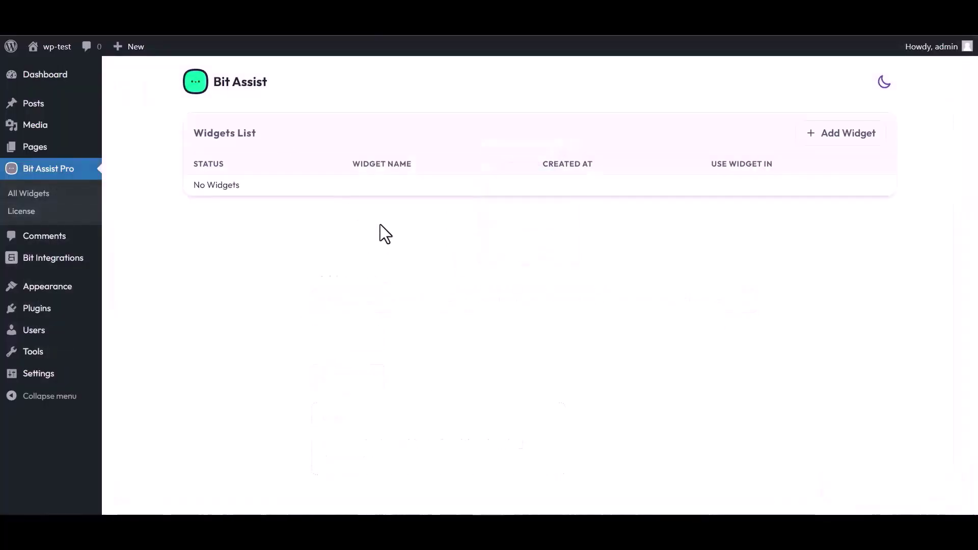
- Create a Bit Assist widget named 'Bit Integrations' and open it for editing
{"action": "left_click", "coordinate": [846, 136]}
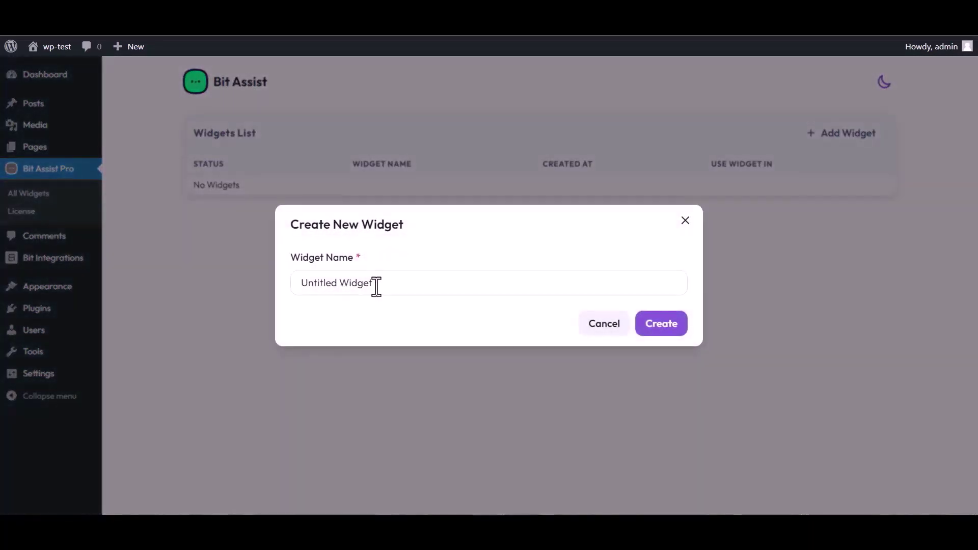
{"action": "triple_click", "coordinate": [378, 283]}
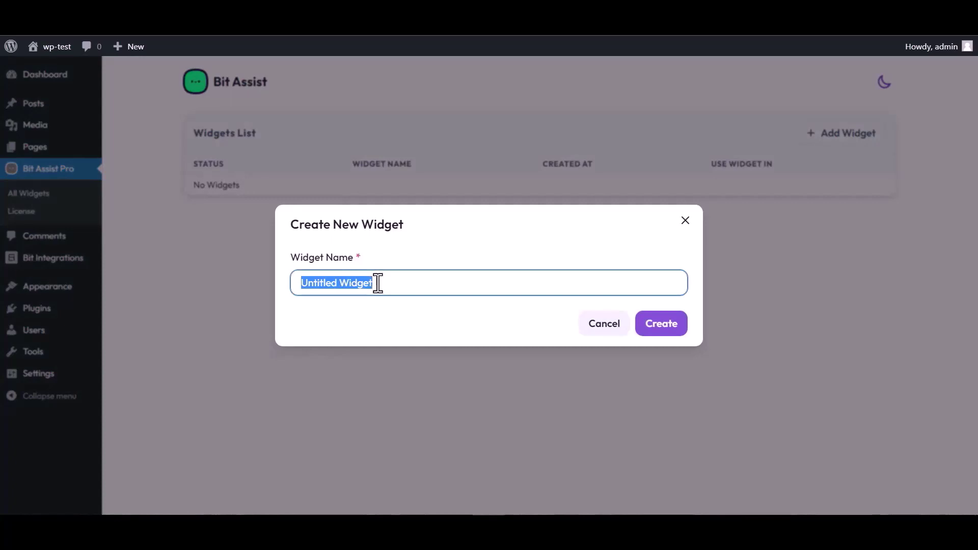
{"action": "type", "text": "Bit Integrations"}
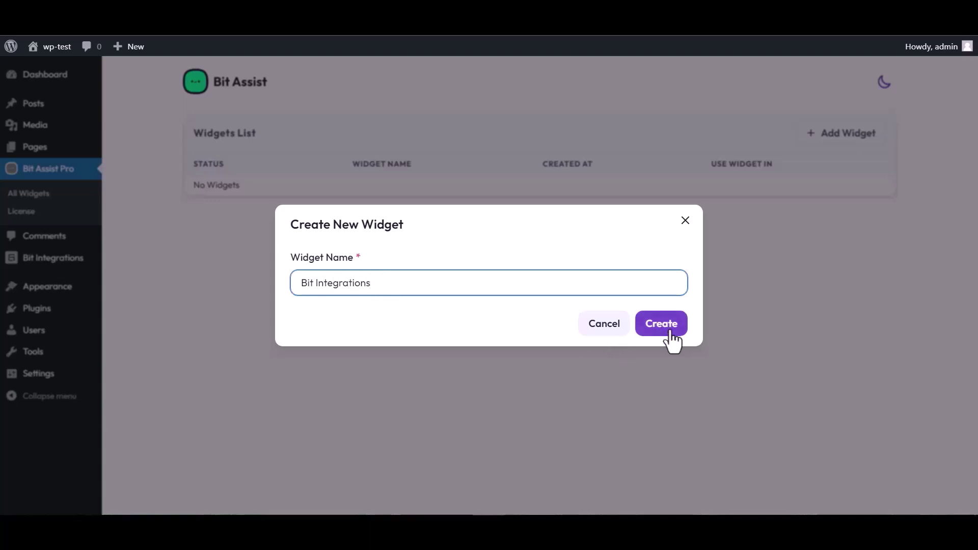
{"action": "left_click", "coordinate": [672, 340]}
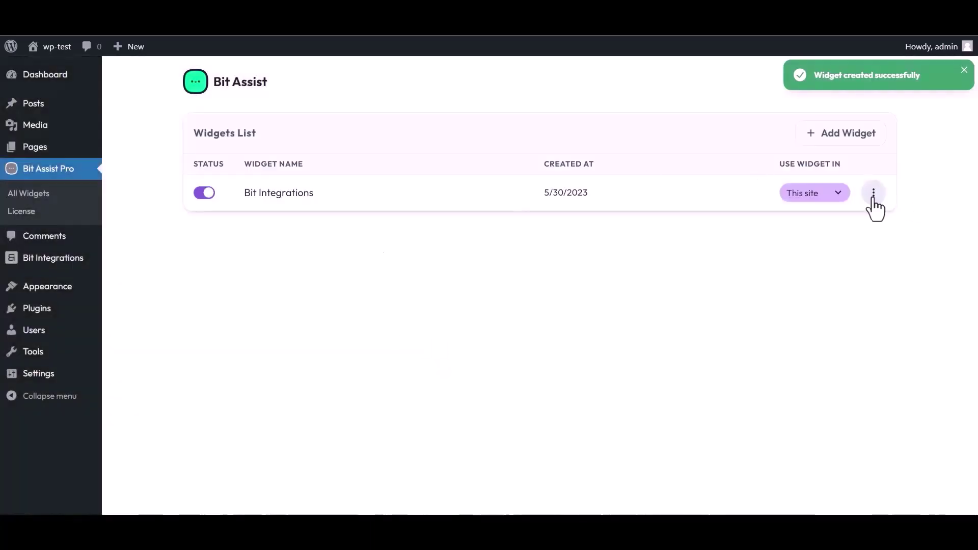
{"action": "left_click", "coordinate": [873, 192]}
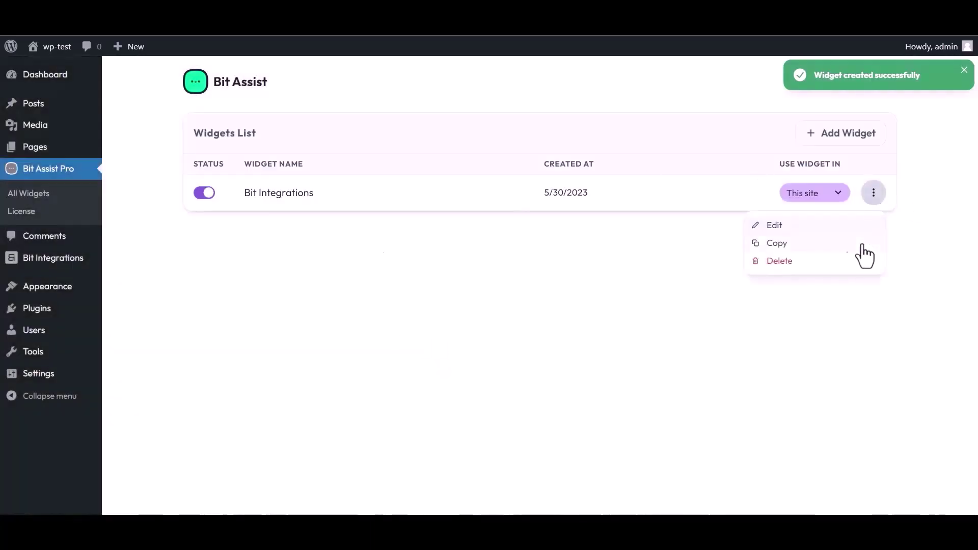
{"action": "left_click", "coordinate": [771, 226]}
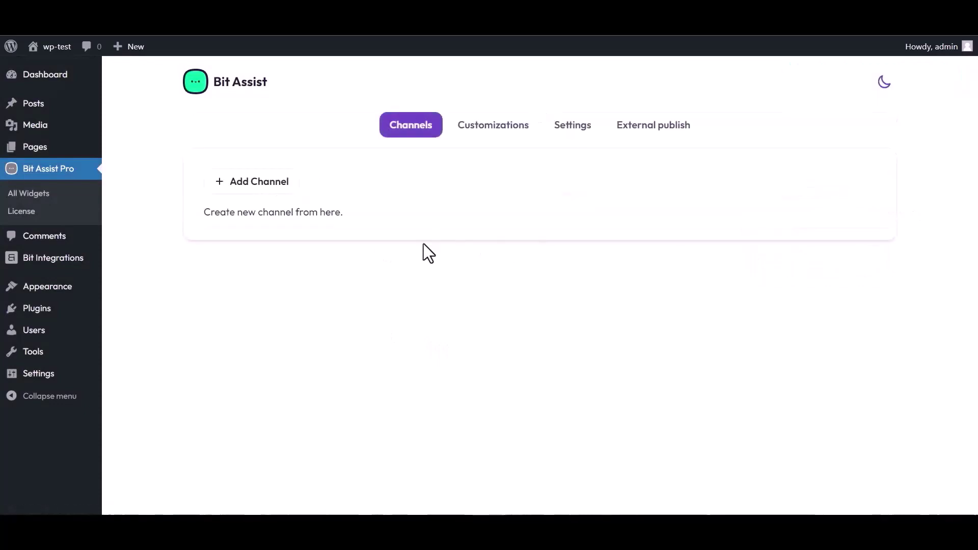
- Add a Custom Form channel to the widget and title it 'Bit Integrations'
{"action": "left_click", "coordinate": [261, 185]}
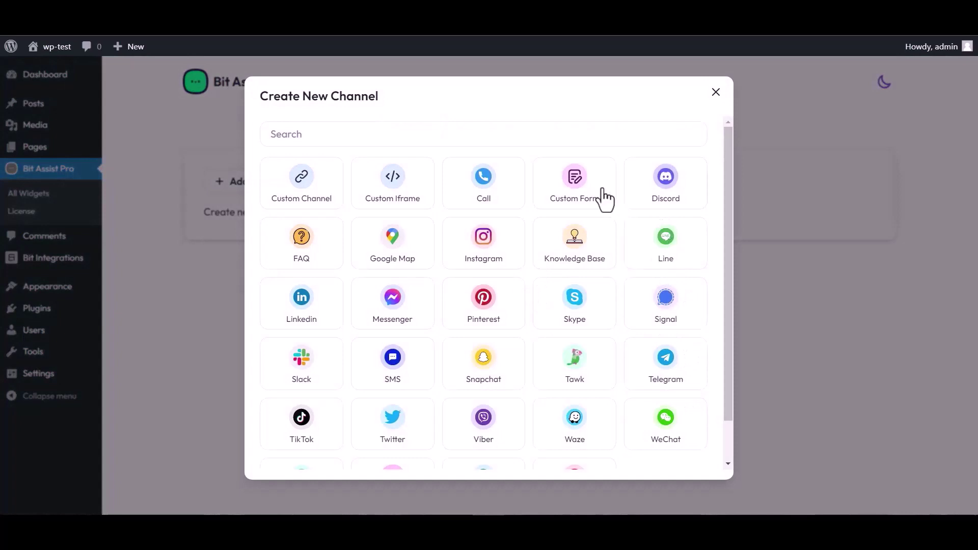
{"action": "left_click", "coordinate": [577, 196]}
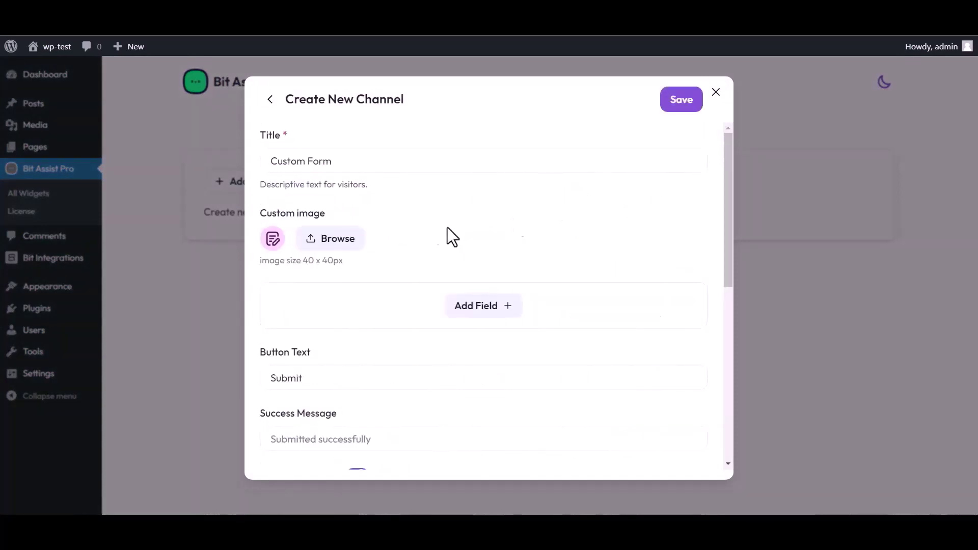
{"action": "triple_click", "coordinate": [341, 162]}
{"action": "type", "text": "Bit Integrations"}
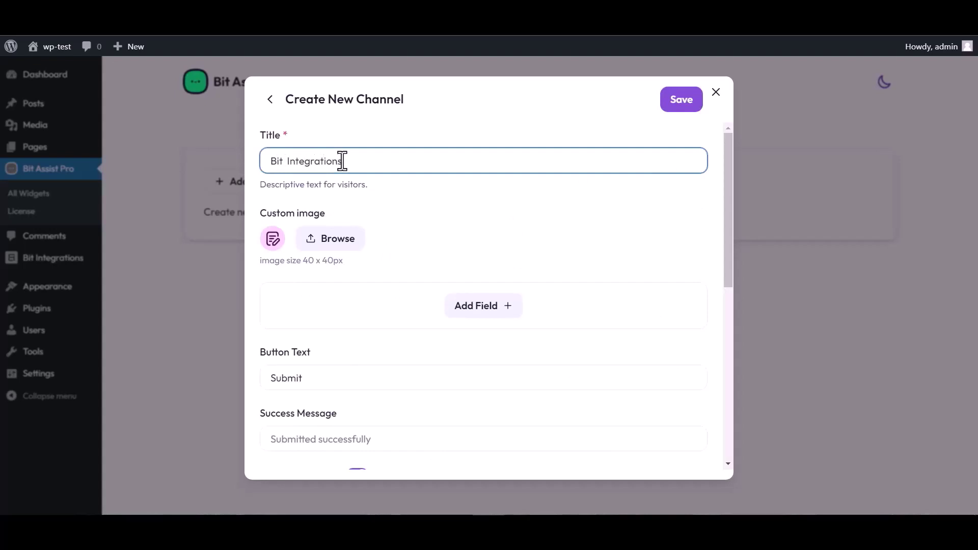
- Add Text, Email and Number fields to the form, renaming the Text field to 'Name'
{"action": "left_click", "coordinate": [485, 311]}
{"action": "left_click", "coordinate": [418, 341]}
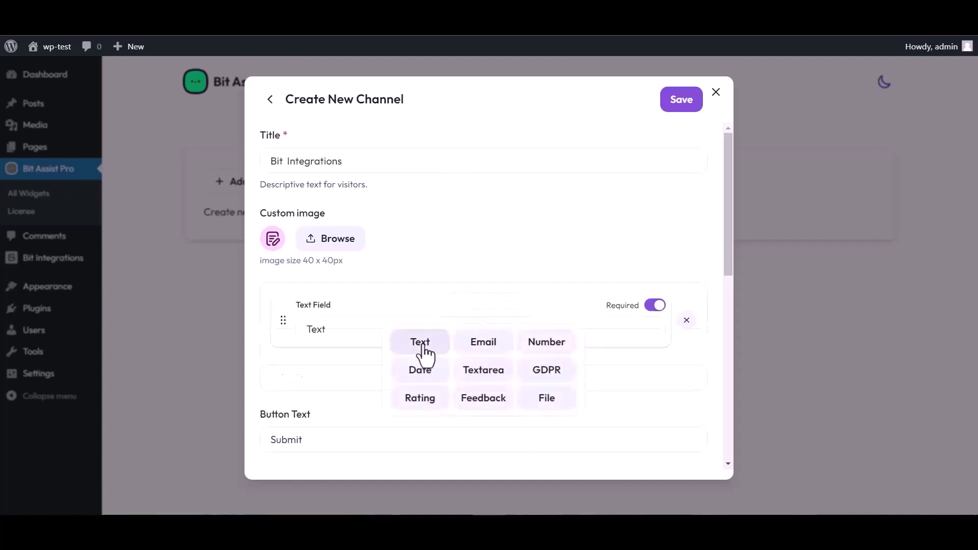
{"action": "left_click", "coordinate": [482, 371]}
{"action": "left_click", "coordinate": [483, 404]}
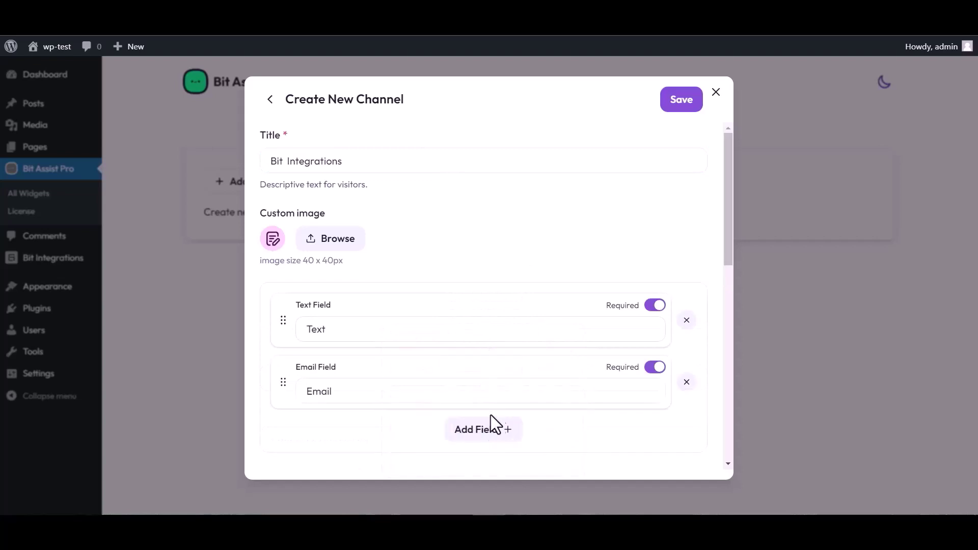
{"action": "left_click", "coordinate": [493, 427]}
{"action": "left_click", "coordinate": [546, 338]}
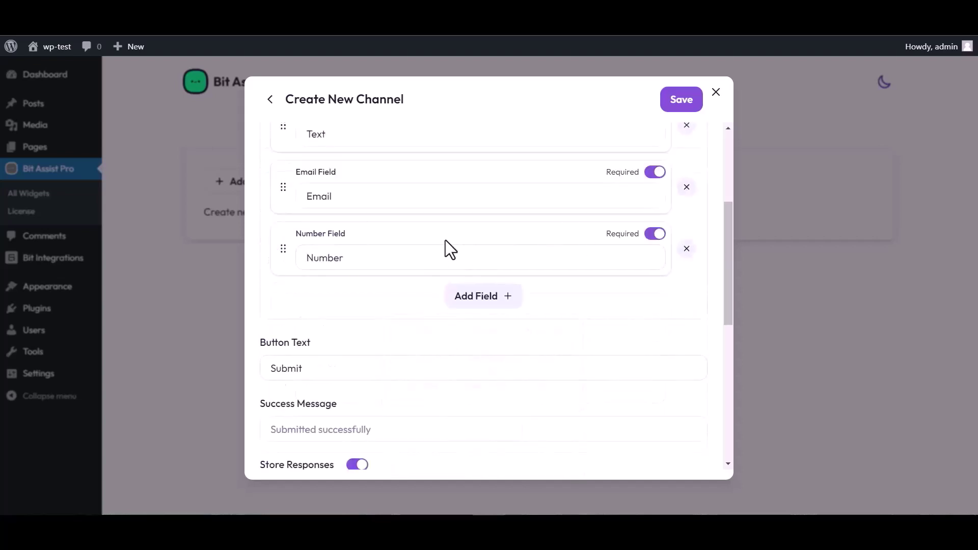
{"action": "scroll", "coordinate": [445, 240], "scroll_direction": "up", "scroll_amount": 4}
{"action": "double_click", "coordinate": [334, 326]}
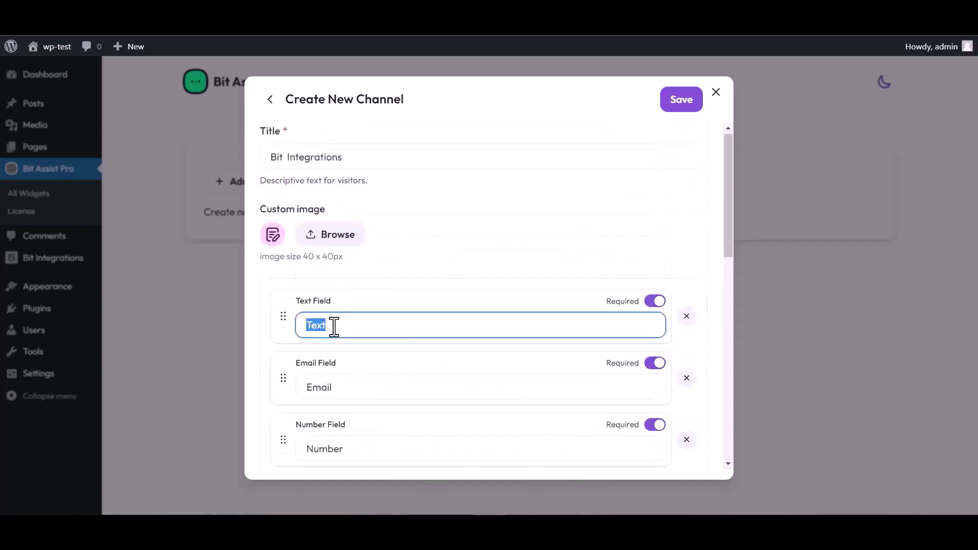
{"action": "type", "text": "Name"}
- Paste the copied Bit Integrations webhook URL into Webhook URL and save the channel
{"action": "scroll", "coordinate": [529, 284], "scroll_direction": "down", "scroll_amount": 4}
{"action": "scroll", "coordinate": [376, 424], "scroll_direction": "down", "scroll_amount": 4}
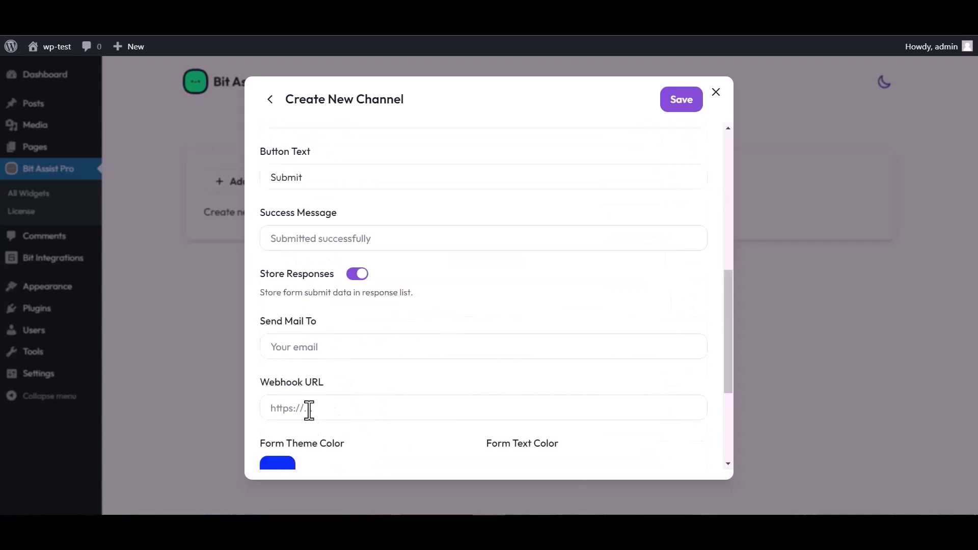
{"action": "left_click", "coordinate": [312, 408]}
{"action": "key", "text": "ctrl+v"}
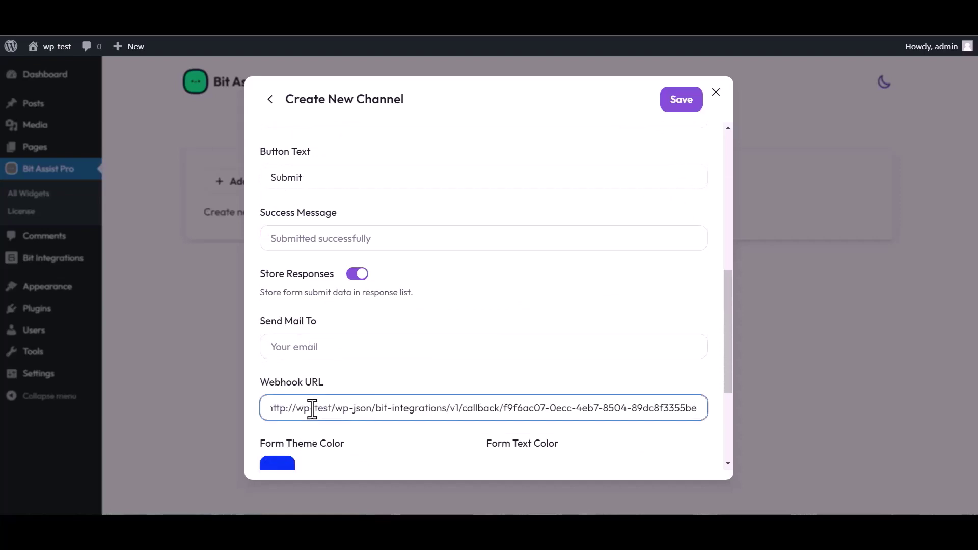
{"action": "left_click", "coordinate": [679, 107]}
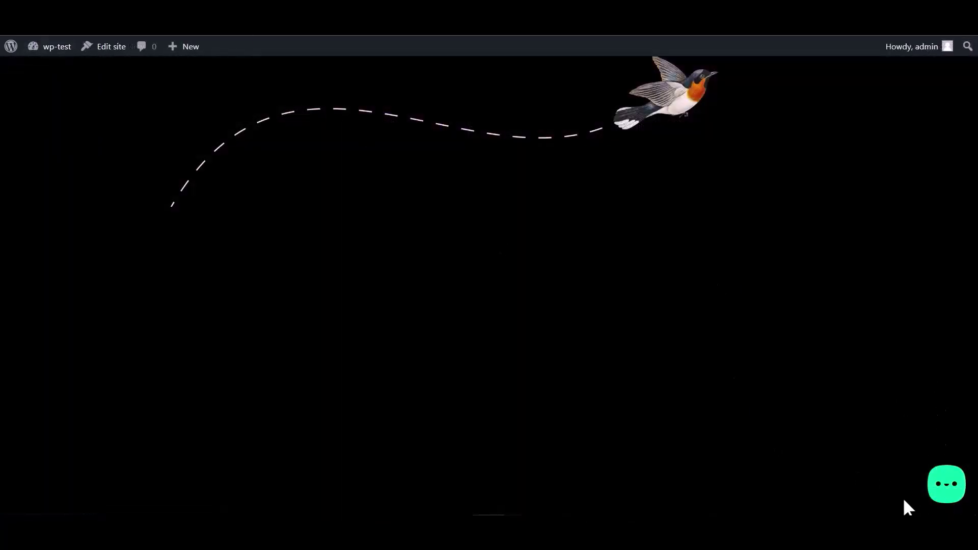
- Open the site's chat widget, fill the Bit Integrations form's Name, Email and Number, and submit
{"action": "left_click", "coordinate": [943, 492]}
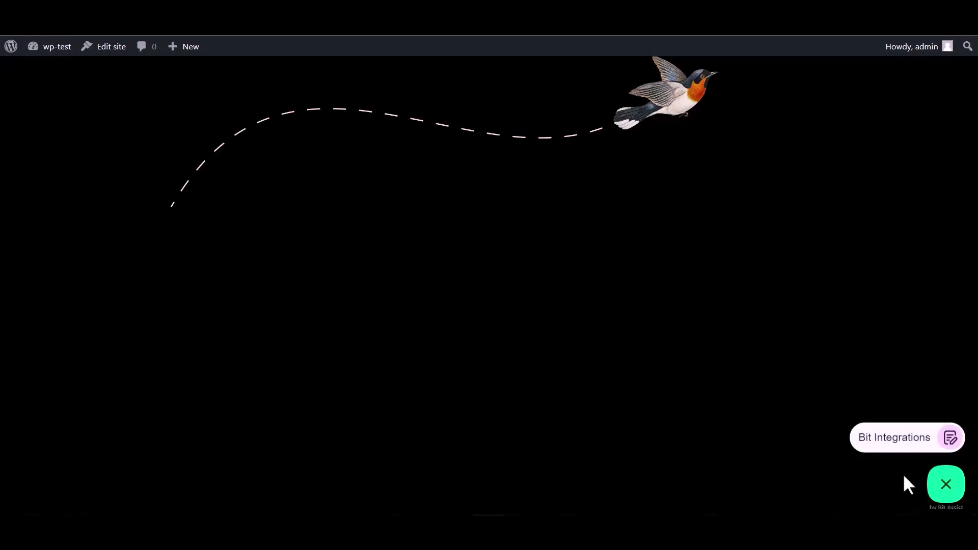
{"action": "left_click", "coordinate": [893, 449]}
{"action": "left_click", "coordinate": [820, 326]}
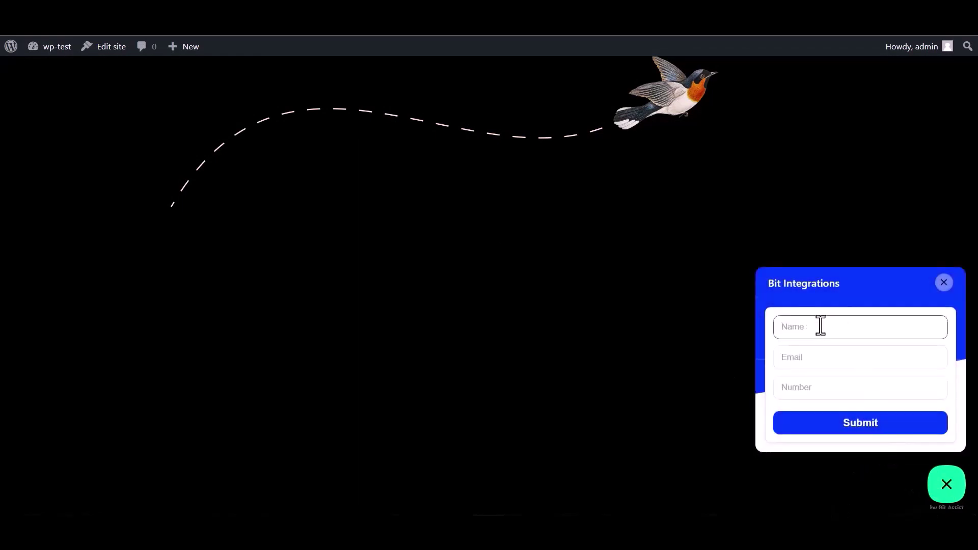
{"action": "left_click", "coordinate": [814, 390]}
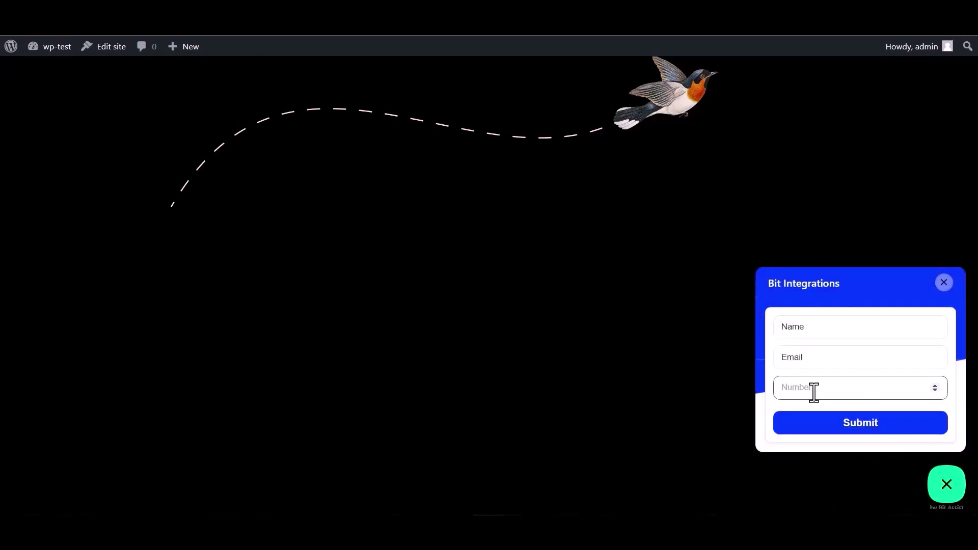
{"action": "double_click", "coordinate": [815, 327]}
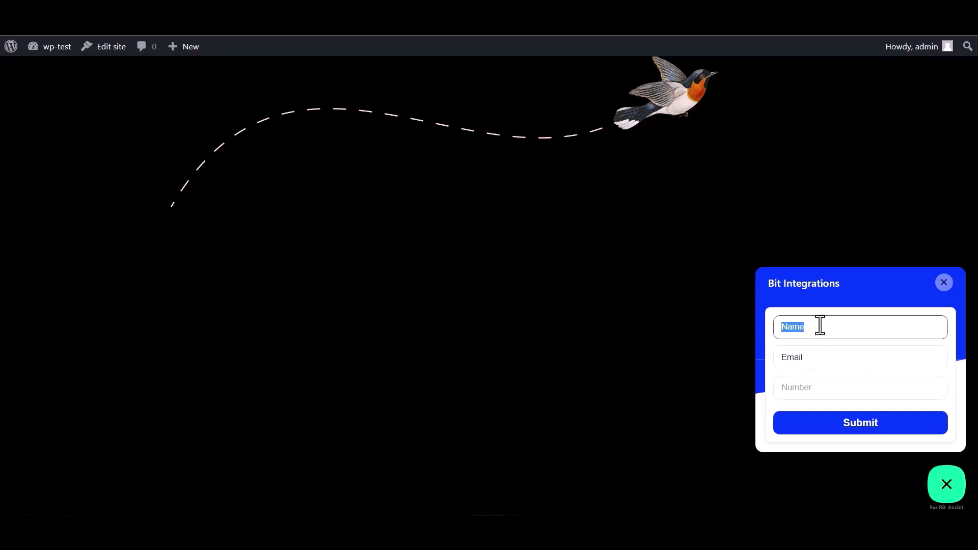
{"action": "left_click", "coordinate": [812, 358]}
{"action": "double_click", "coordinate": [799, 359]}
{"action": "left_click", "coordinate": [812, 358]}
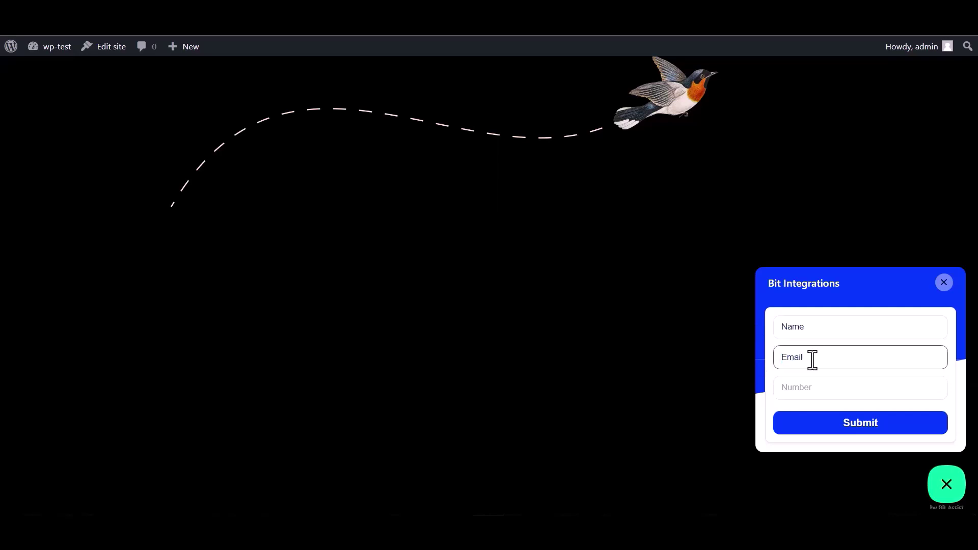
{"action": "double_click", "coordinate": [816, 358]}
{"action": "left_click", "coordinate": [818, 356]}
{"action": "left_click", "coordinate": [796, 387]}
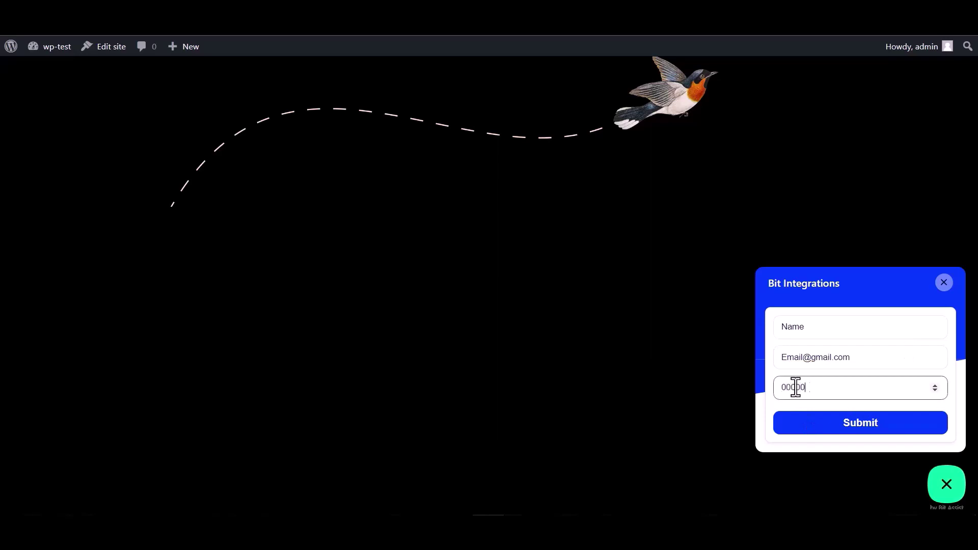
{"action": "left_click", "coordinate": [859, 433]}
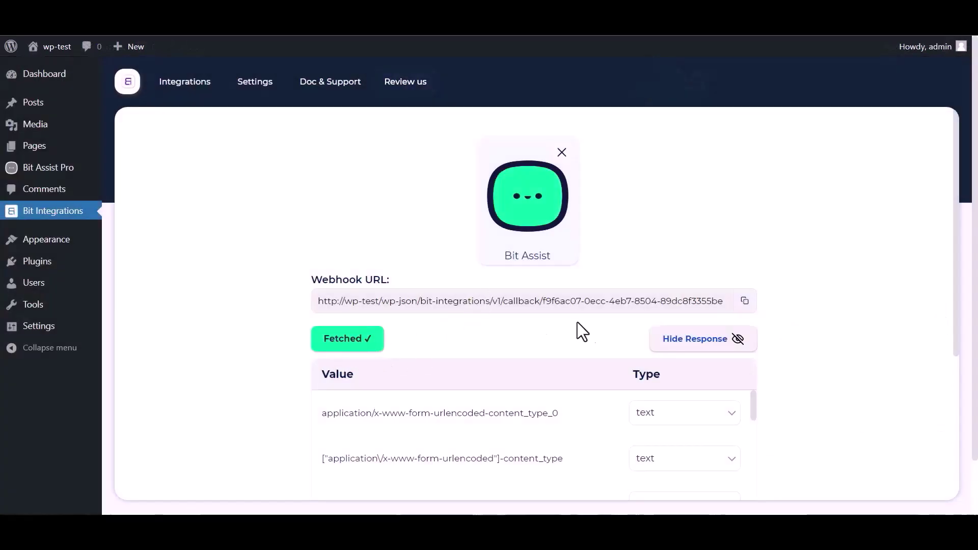
- Search actions for 'zoho cr' and choose Zoho CRM as the action
{"action": "scroll", "coordinate": [577, 326], "scroll_direction": "down", "scroll_amount": 1}
{"action": "scroll", "coordinate": [437, 393], "scroll_direction": "down", "scroll_amount": 8}
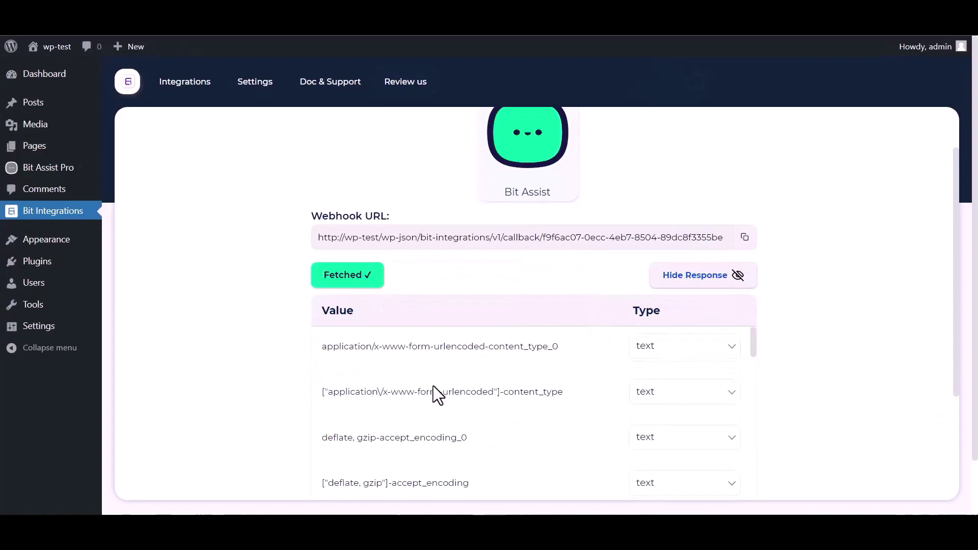
{"action": "scroll", "coordinate": [295, 400], "scroll_direction": "down", "scroll_amount": 5}
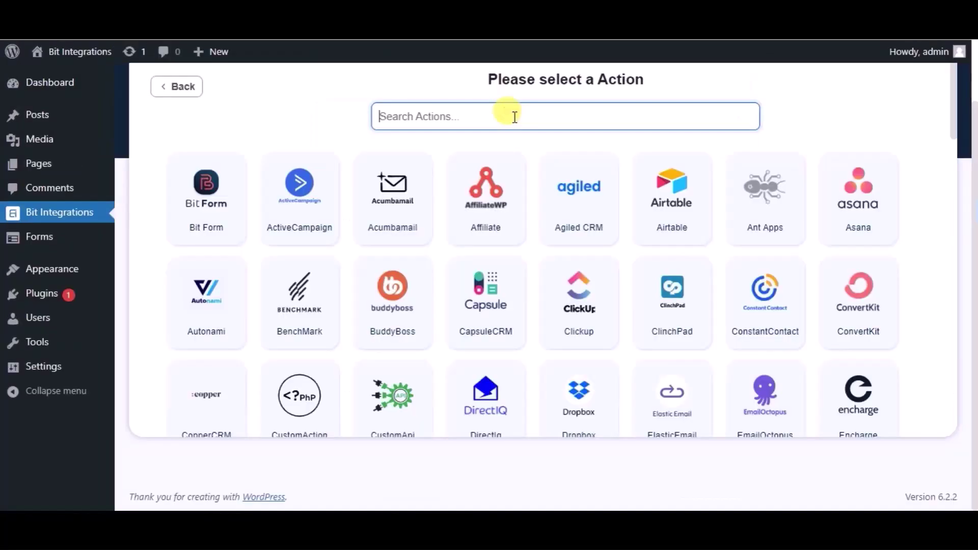
{"action": "type", "text": "zoho cr"}
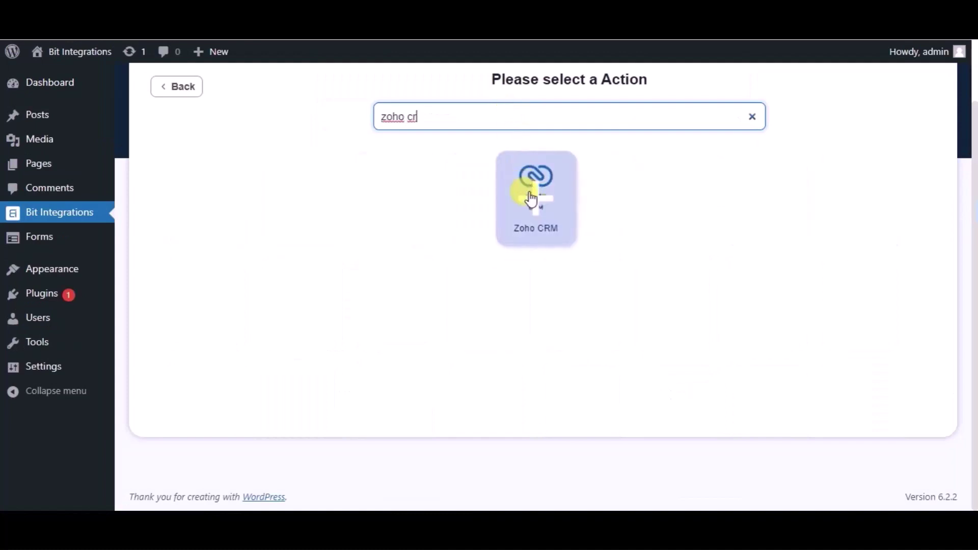
{"action": "left_click", "coordinate": [531, 198]}
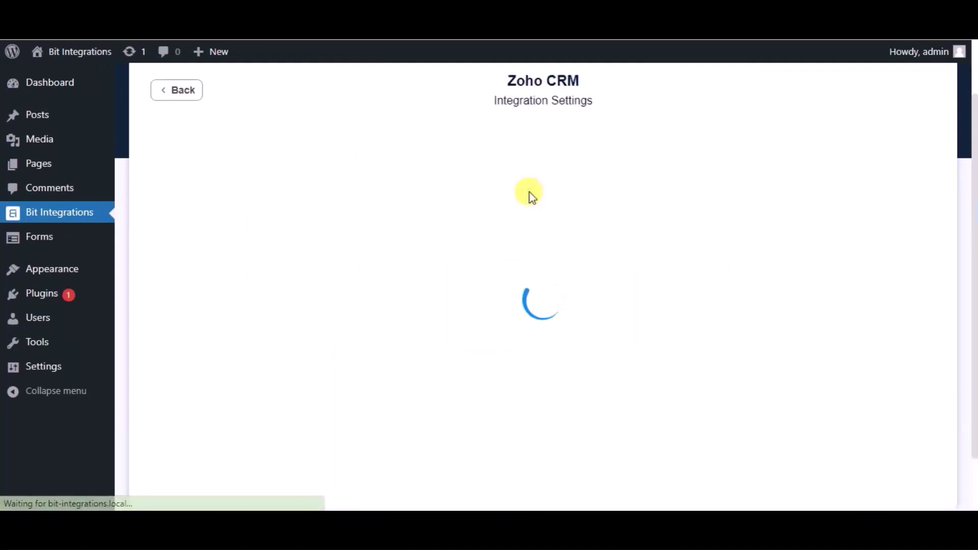
- Set the data center to zoho.com and open the Zoho API Console
{"action": "left_click", "coordinate": [310, 244]}
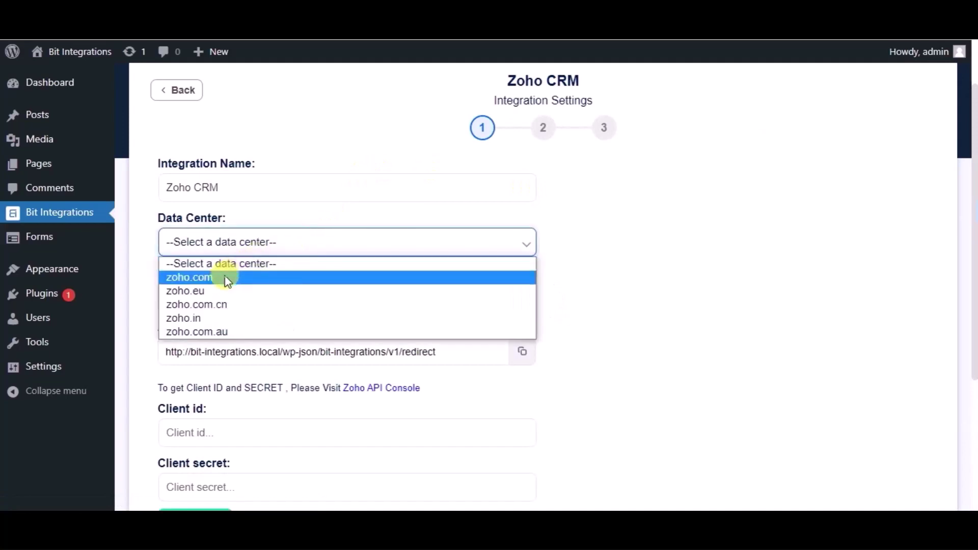
{"action": "left_click", "coordinate": [228, 281]}
{"action": "scroll", "coordinate": [240, 265], "scroll_direction": "down", "scroll_amount": 2}
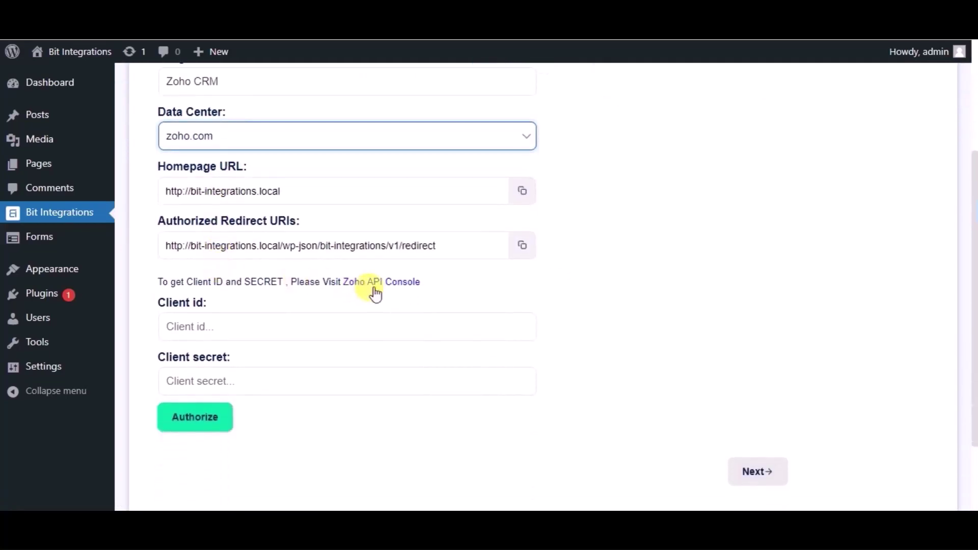
{"action": "left_click", "coordinate": [375, 290]}
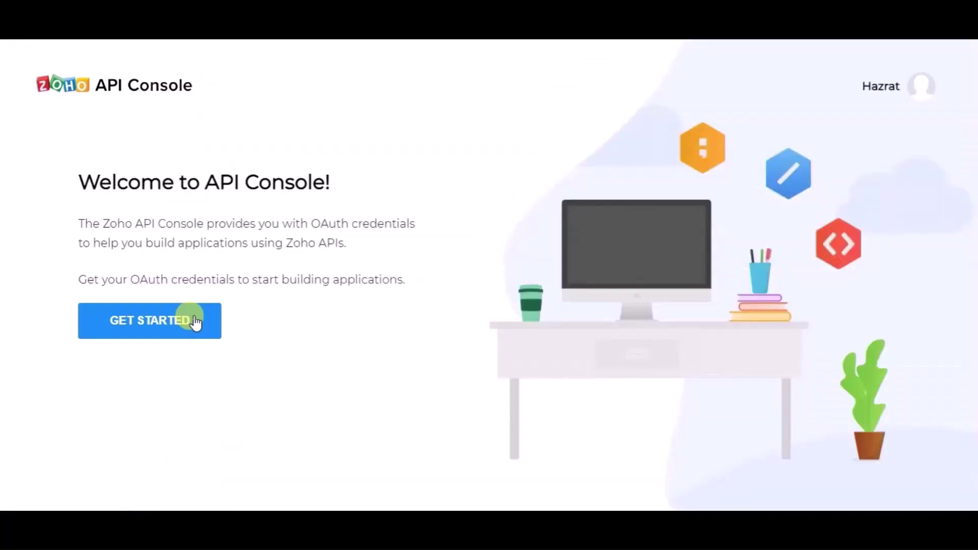
- Start a new Server-based Applications client in Zoho API Console, filling its Client Name
{"action": "left_click", "coordinate": [196, 322]}
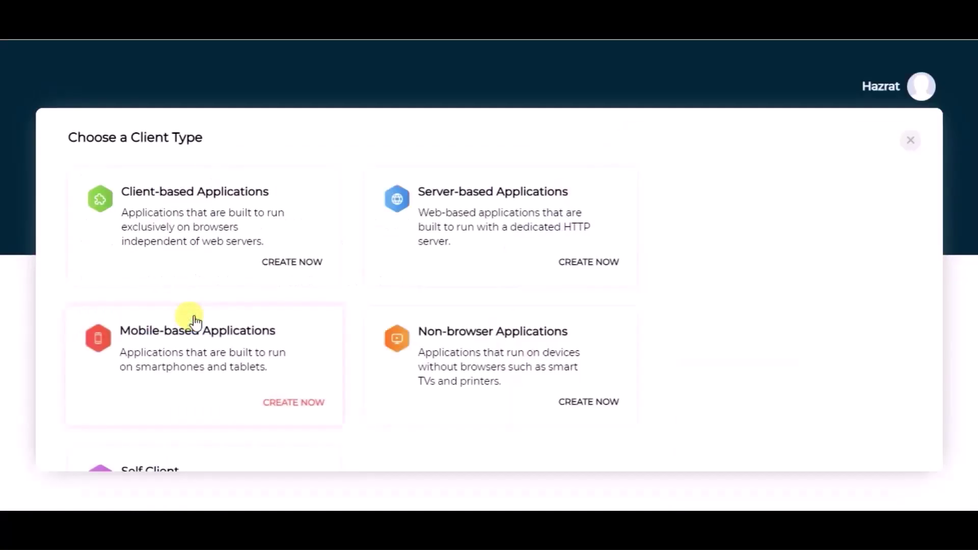
{"action": "left_click", "coordinate": [451, 220]}
{"action": "left_click", "coordinate": [146, 268]}
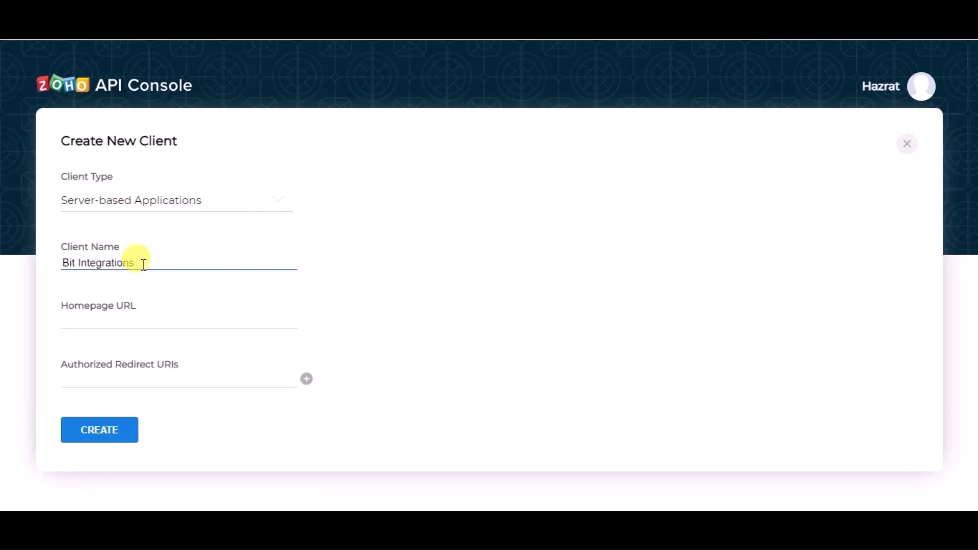
- Fill Homepage URL and Authorized Redirect URI with values copied from Bit Integrations, then create the client
{"action": "left_click", "coordinate": [132, 316]}
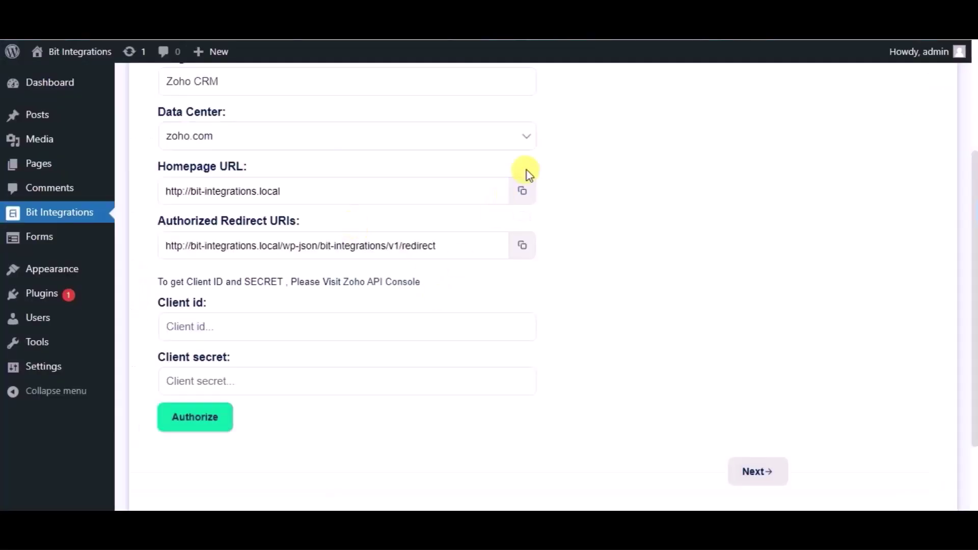
{"action": "left_click", "coordinate": [525, 192]}
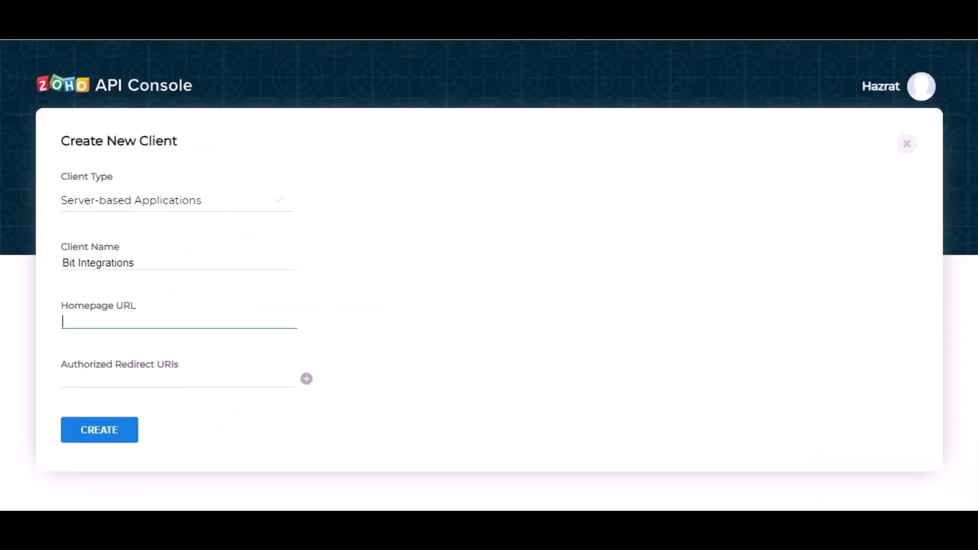
{"action": "key", "text": "ctrl+v"}
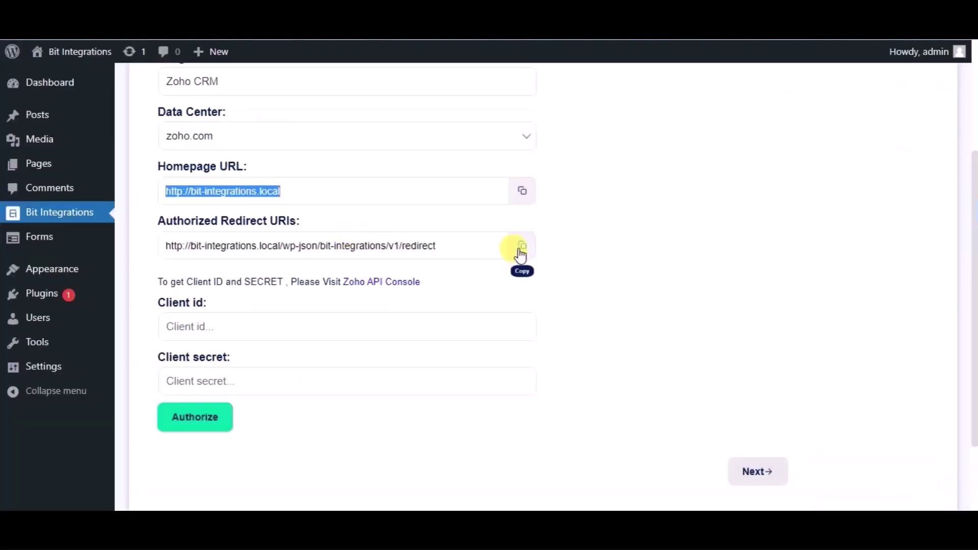
{"action": "left_click", "coordinate": [520, 245]}
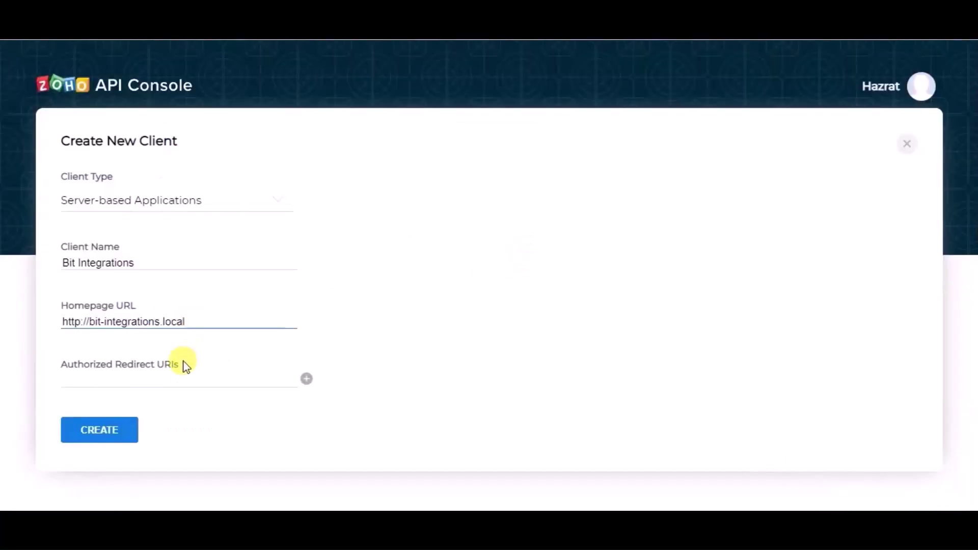
{"action": "left_click", "coordinate": [178, 374]}
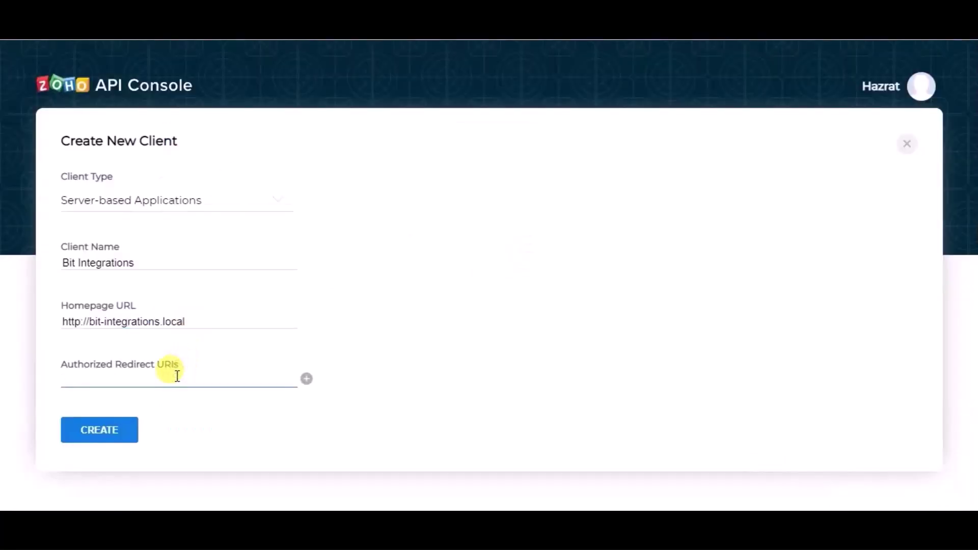
{"action": "key", "text": "ctrl+v"}
{"action": "left_click", "coordinate": [129, 434]}
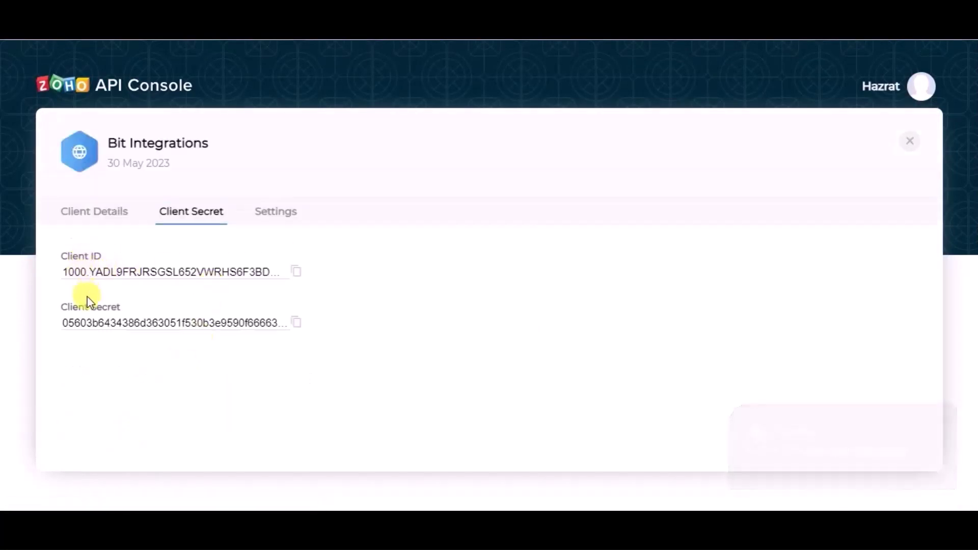
- Copy the Zoho client ID and client secret into Bit Integrations' Client id and Client secret fields
{"action": "left_click", "coordinate": [296, 272]}
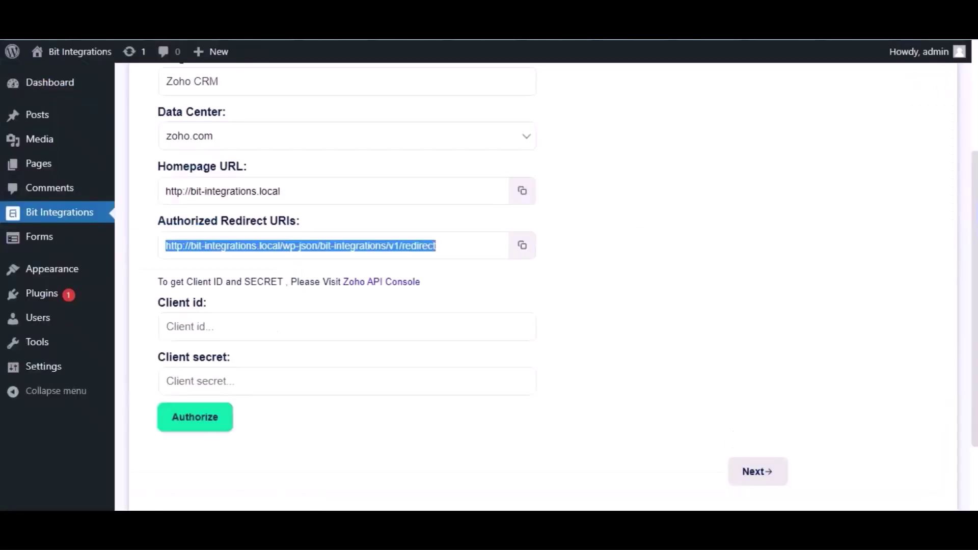
{"action": "left_click", "coordinate": [229, 326]}
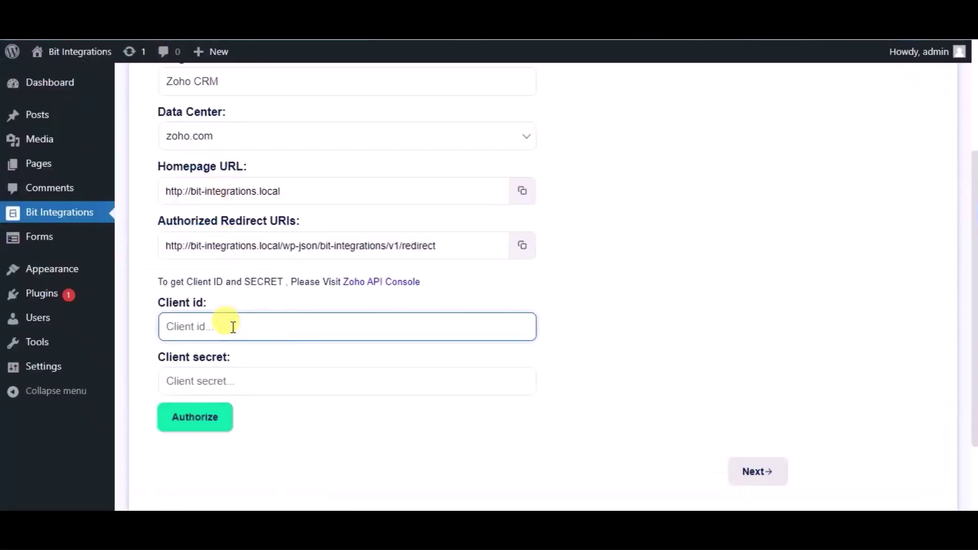
{"action": "key", "text": "ctrl+v"}
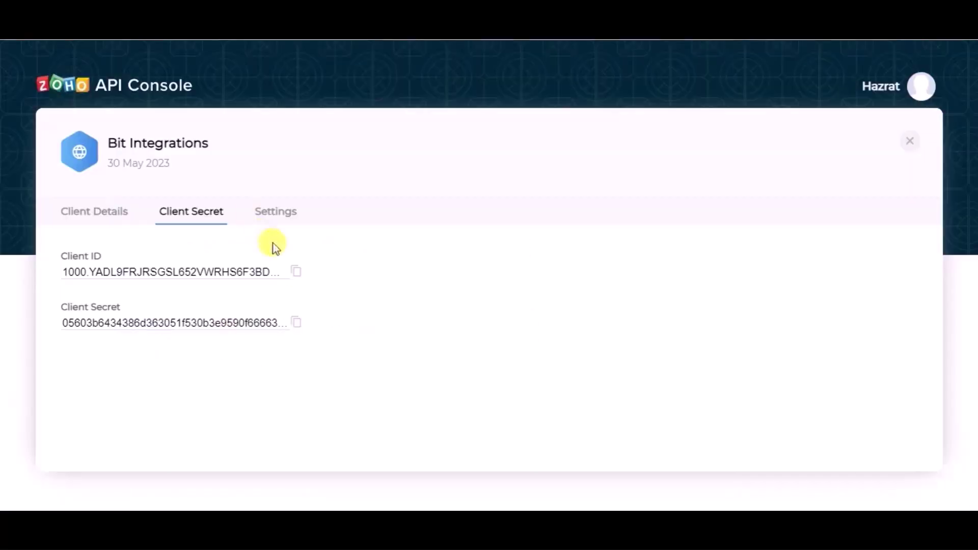
{"action": "left_click", "coordinate": [295, 322]}
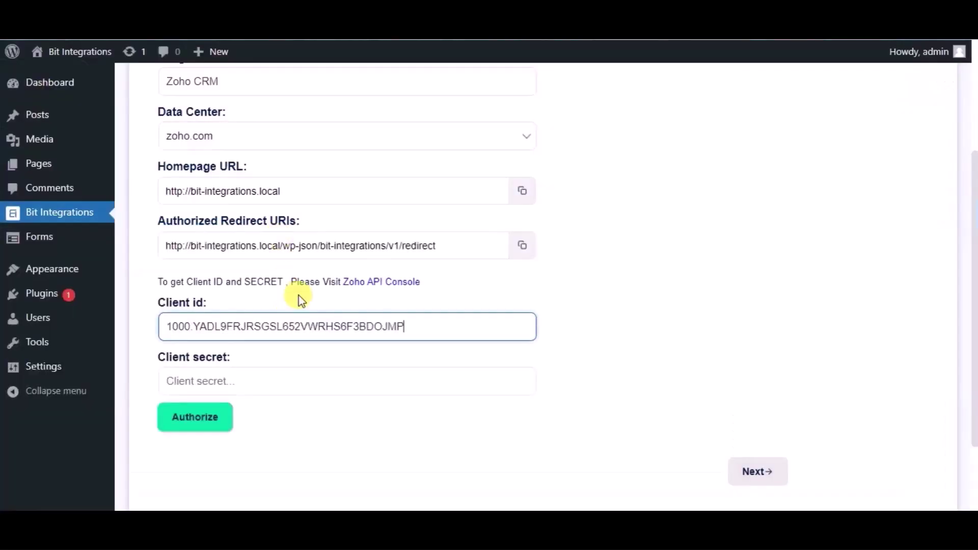
{"action": "left_click", "coordinate": [288, 382]}
{"action": "key", "text": "ctrl+v"}
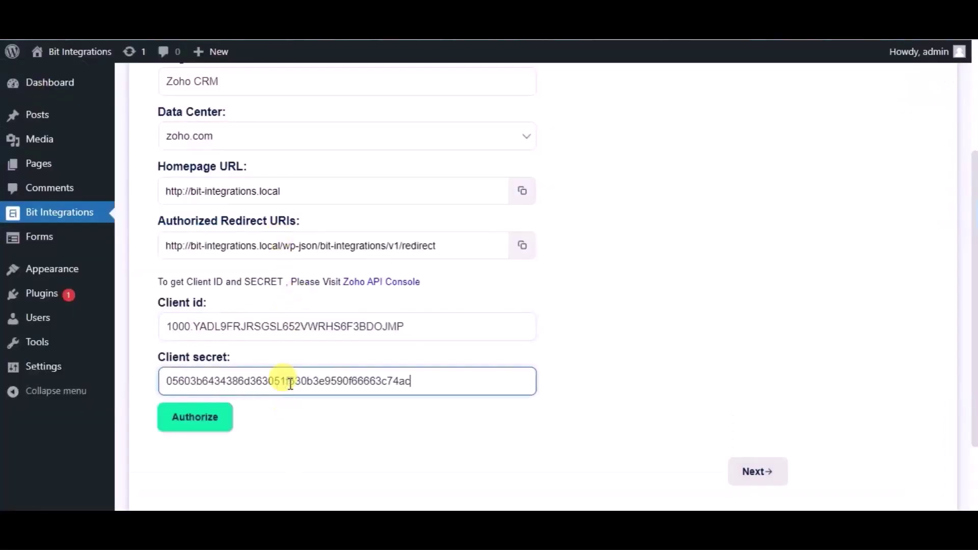
- Authorize the Zoho CRM connection and accept the access request
{"action": "left_click", "coordinate": [208, 432]}
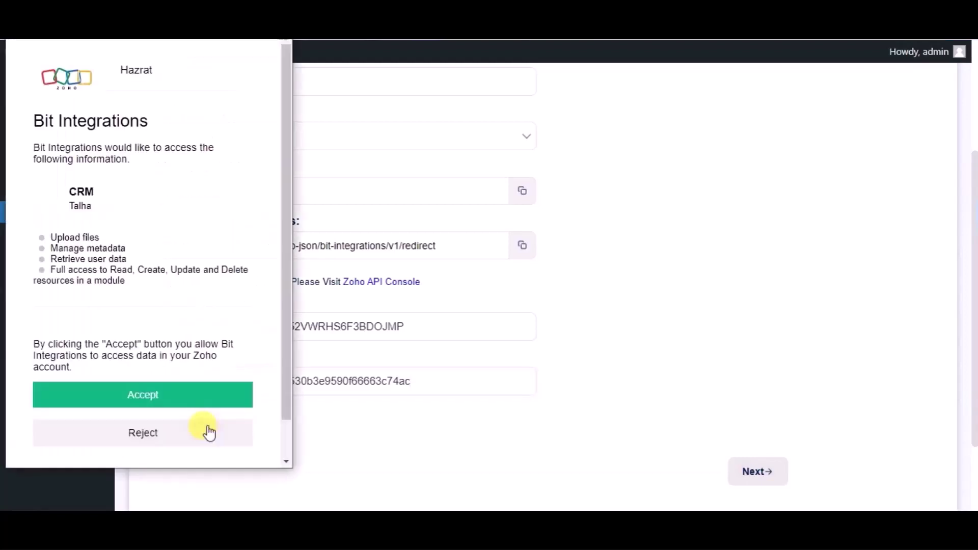
{"action": "left_click", "coordinate": [174, 403]}
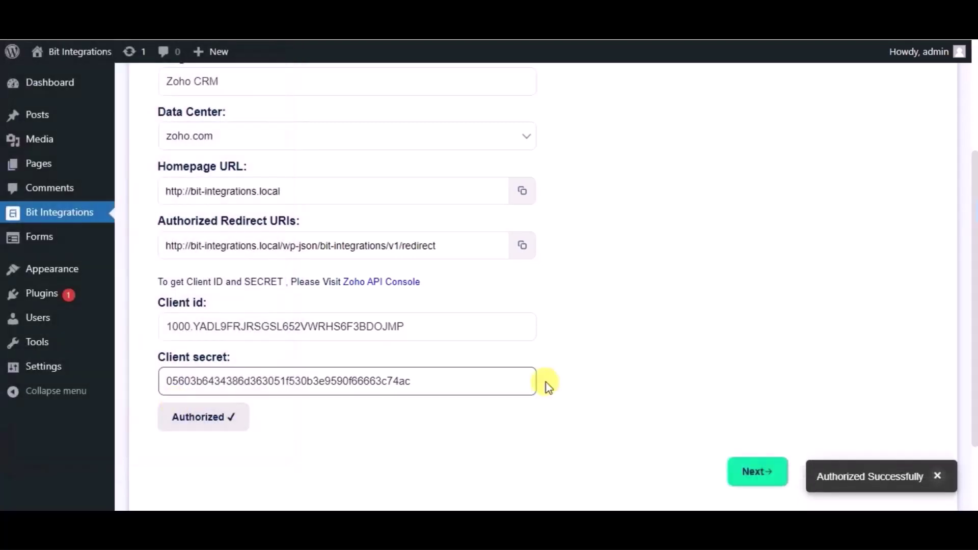
{"action": "scroll", "coordinate": [547, 383], "scroll_direction": "down", "scroll_amount": 2}
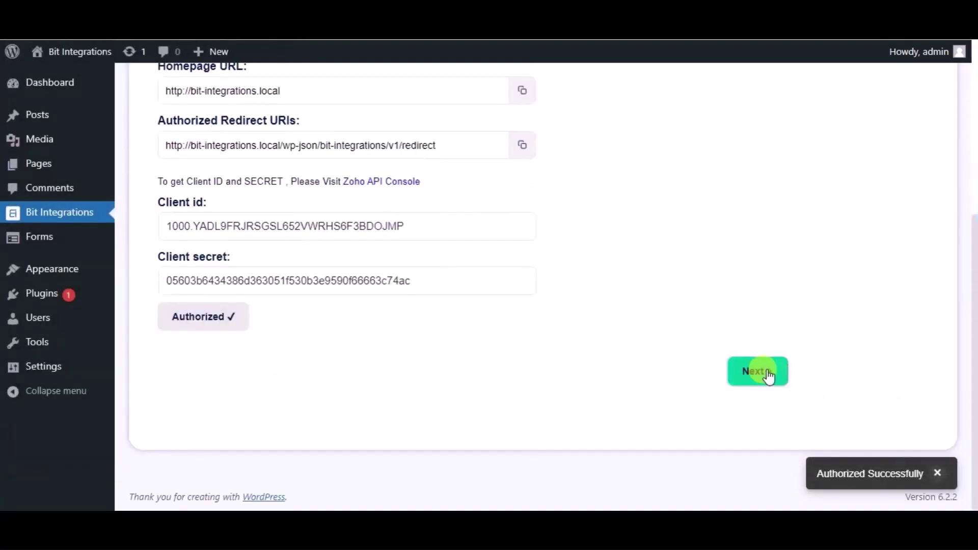
- Choose the Leads module and map the form's Name field to Last Name
{"action": "left_click", "coordinate": [766, 369]}
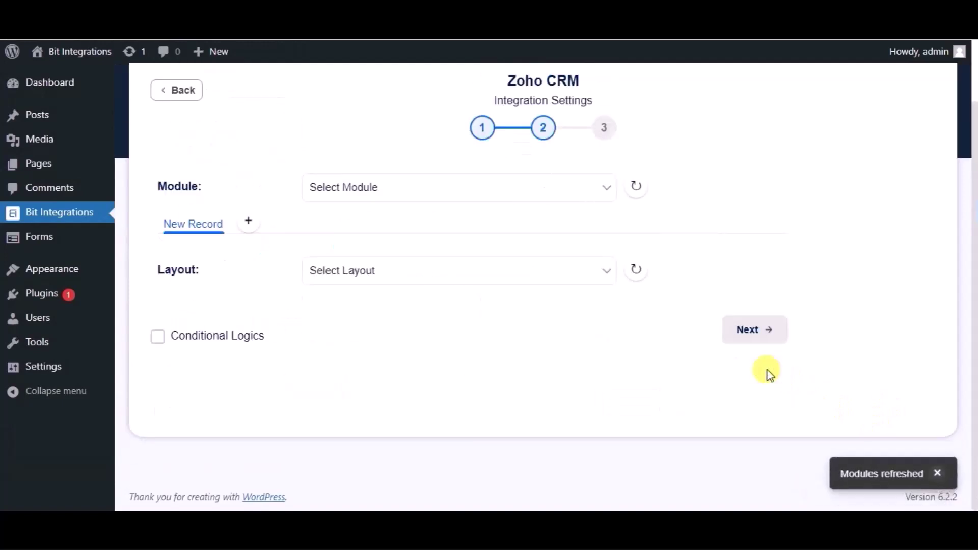
{"action": "left_click", "coordinate": [482, 202]}
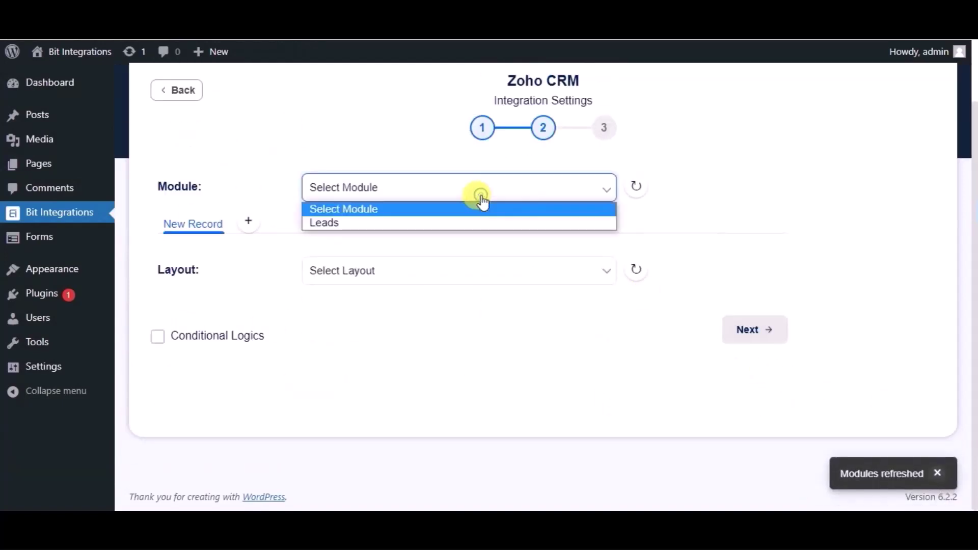
{"action": "left_click", "coordinate": [398, 222]}
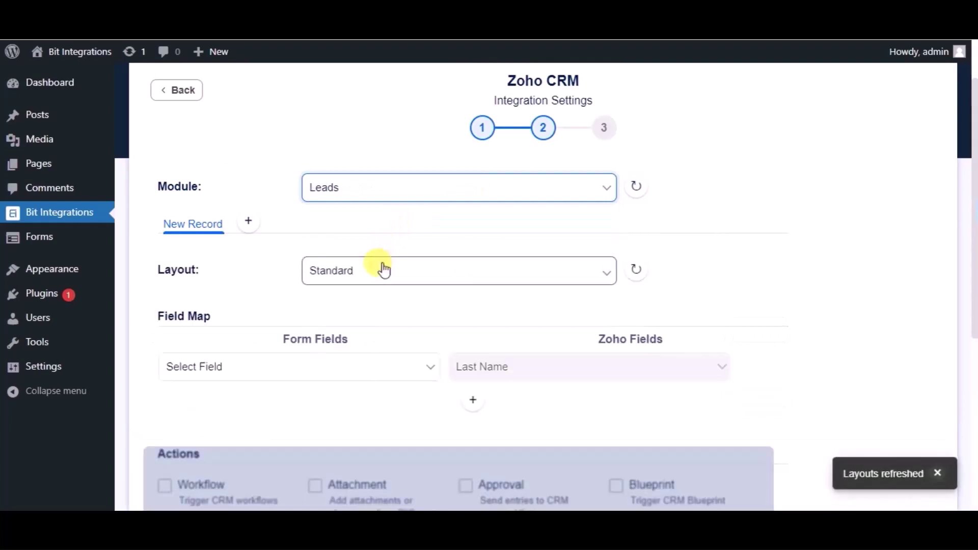
{"action": "scroll", "coordinate": [383, 268], "scroll_direction": "down", "scroll_amount": 3}
{"action": "left_click", "coordinate": [349, 282]}
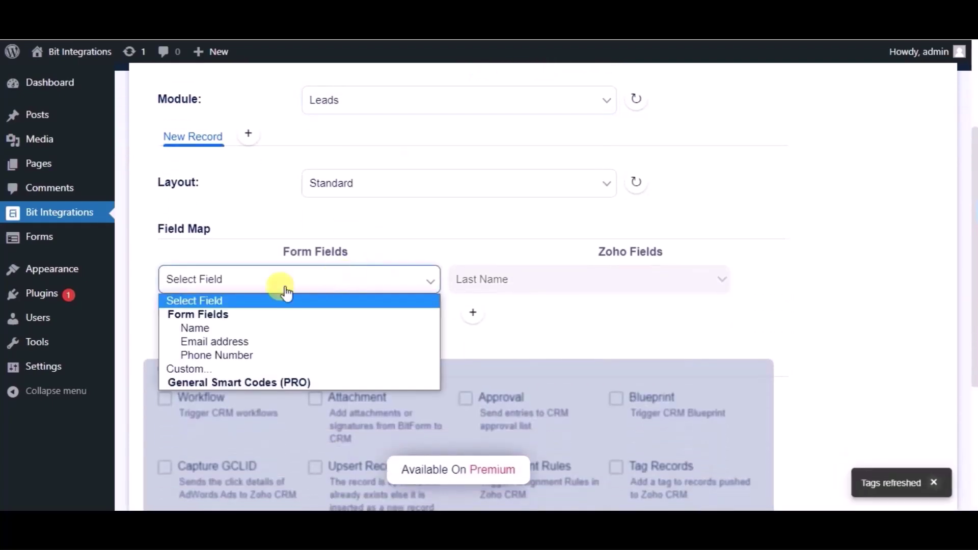
{"action": "left_click", "coordinate": [219, 328]}
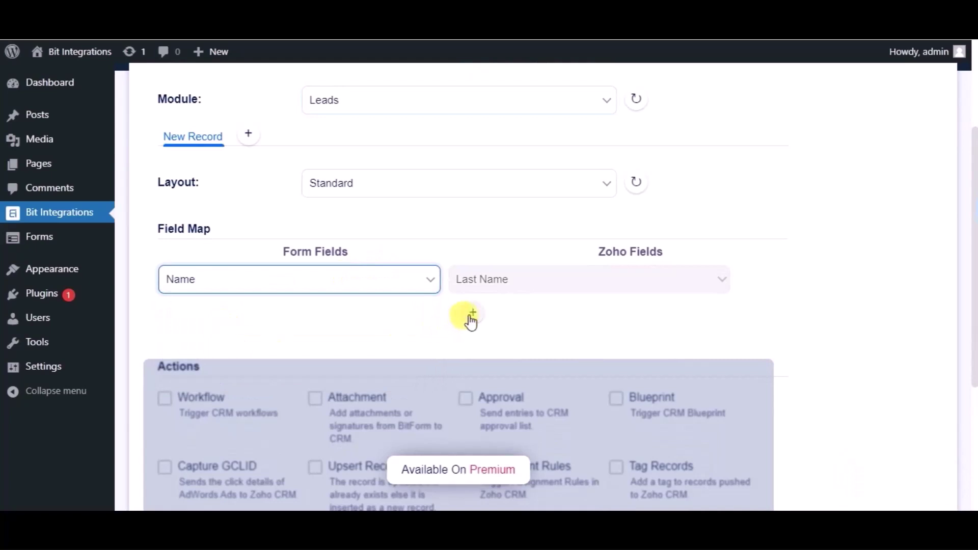
- Add mappings Email address → Email and Phone Number → Phone
{"action": "left_click", "coordinate": [470, 317]}
{"action": "left_click", "coordinate": [240, 324]}
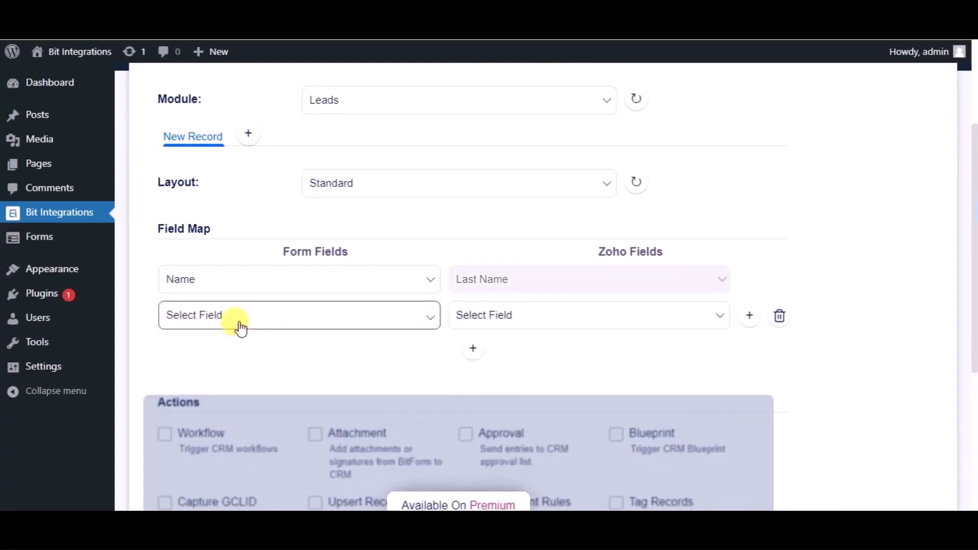
{"action": "left_click", "coordinate": [217, 379]}
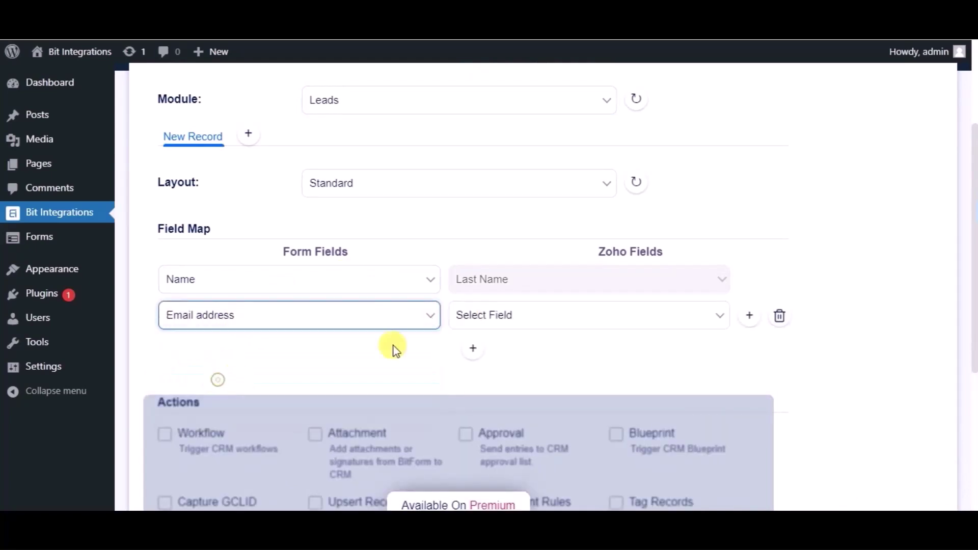
{"action": "left_click", "coordinate": [498, 314]}
{"action": "left_click", "coordinate": [481, 350]}
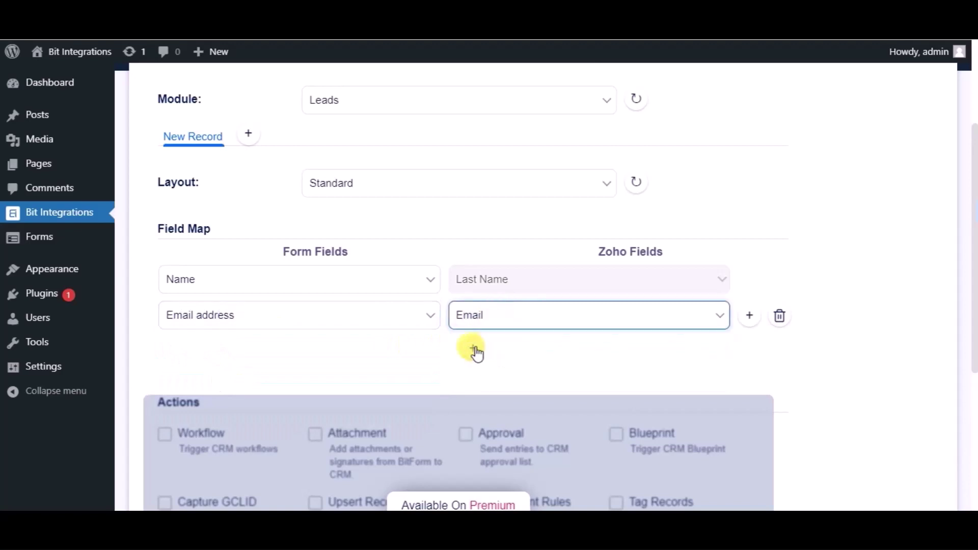
{"action": "left_click", "coordinate": [476, 352]}
{"action": "left_click", "coordinate": [310, 351]}
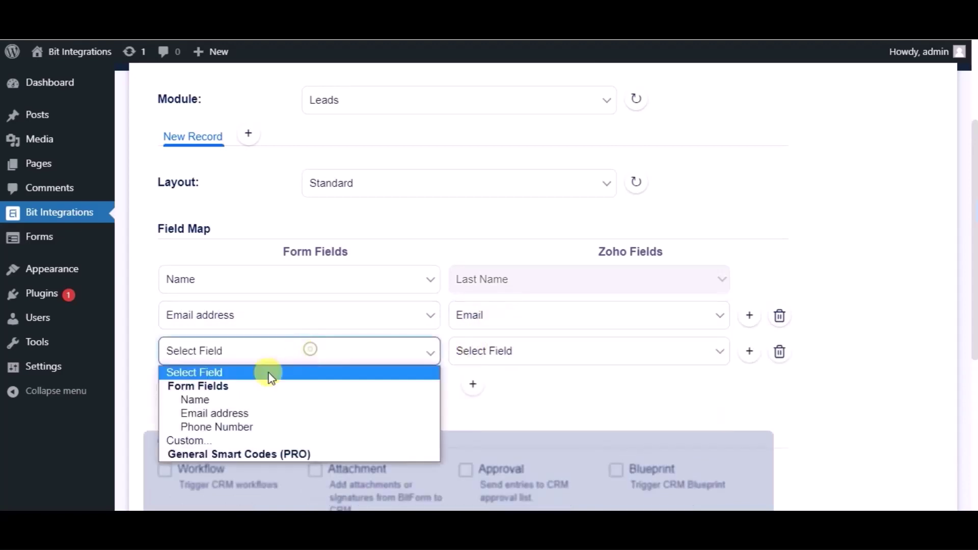
{"action": "left_click", "coordinate": [228, 426]}
{"action": "left_click", "coordinate": [461, 359]}
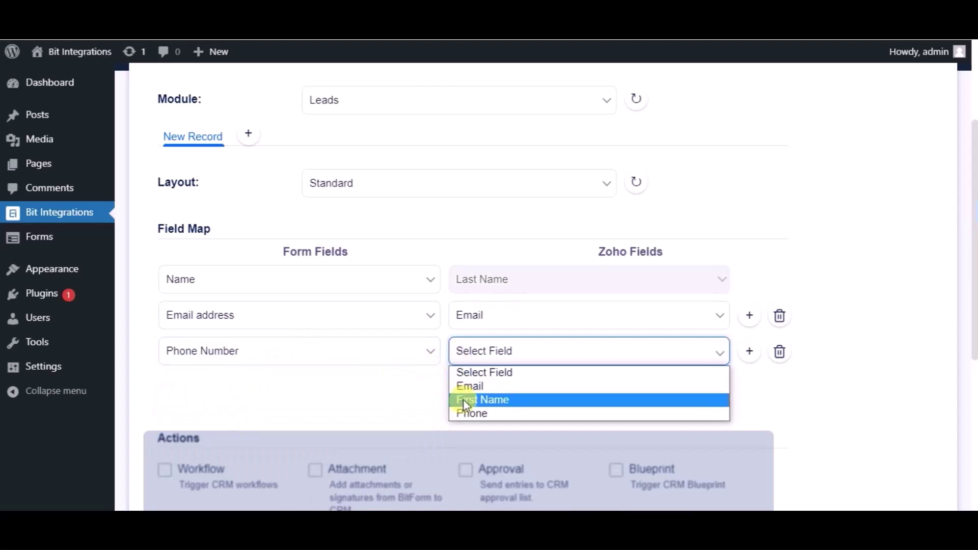
{"action": "left_click", "coordinate": [463, 414]}
- Continue to the final step and finish and save the Zoho CRM integration
{"action": "scroll", "coordinate": [421, 395], "scroll_direction": "down", "scroll_amount": 1}
{"action": "scroll", "coordinate": [420, 396], "scroll_direction": "down", "scroll_amount": 2}
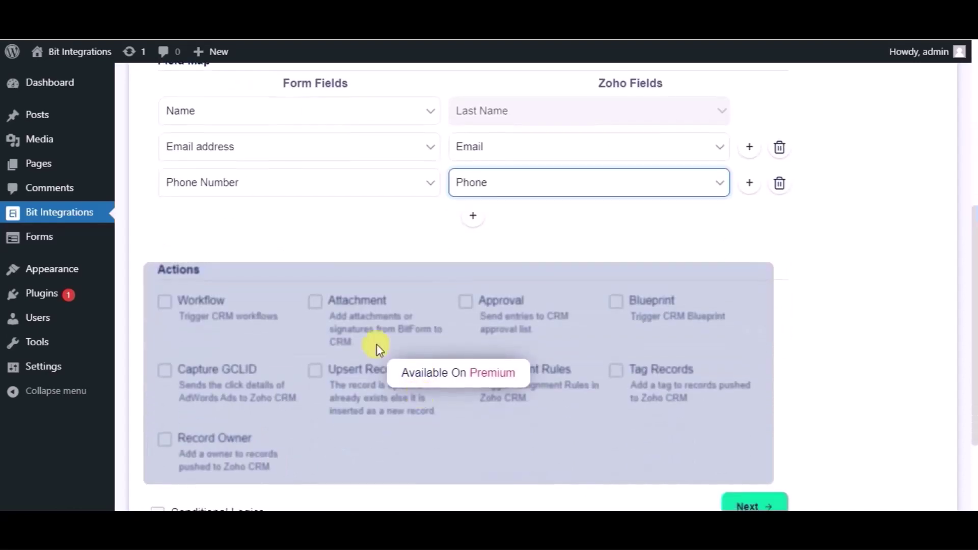
{"action": "scroll", "coordinate": [259, 342], "scroll_direction": "down", "scroll_amount": 2}
{"action": "scroll", "coordinate": [258, 341], "scroll_direction": "down", "scroll_amount": 1}
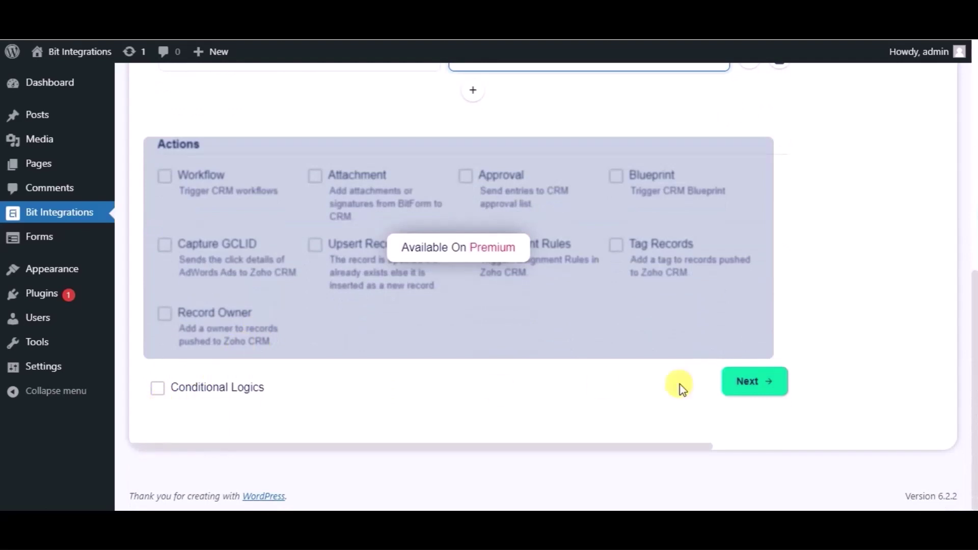
{"action": "left_click", "coordinate": [749, 386]}
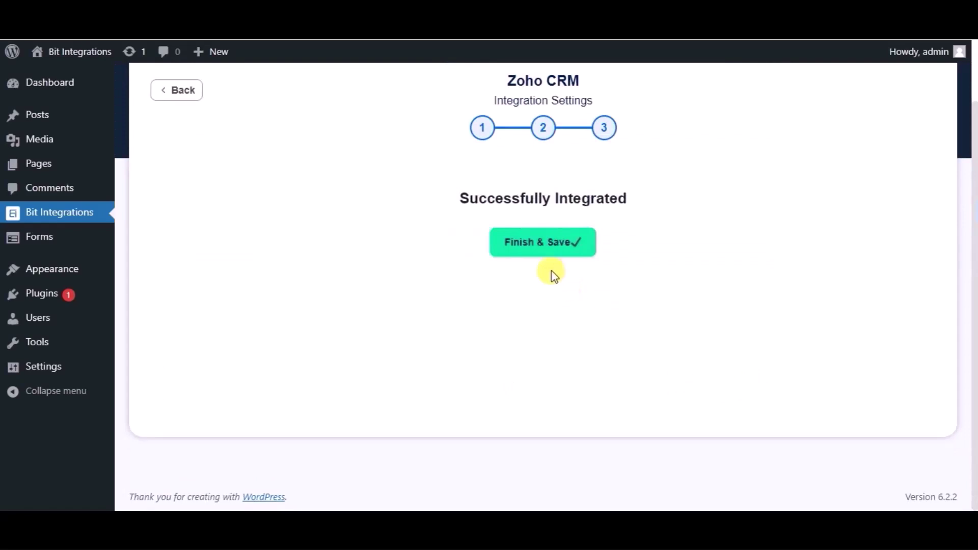
{"action": "left_click", "coordinate": [525, 245]}
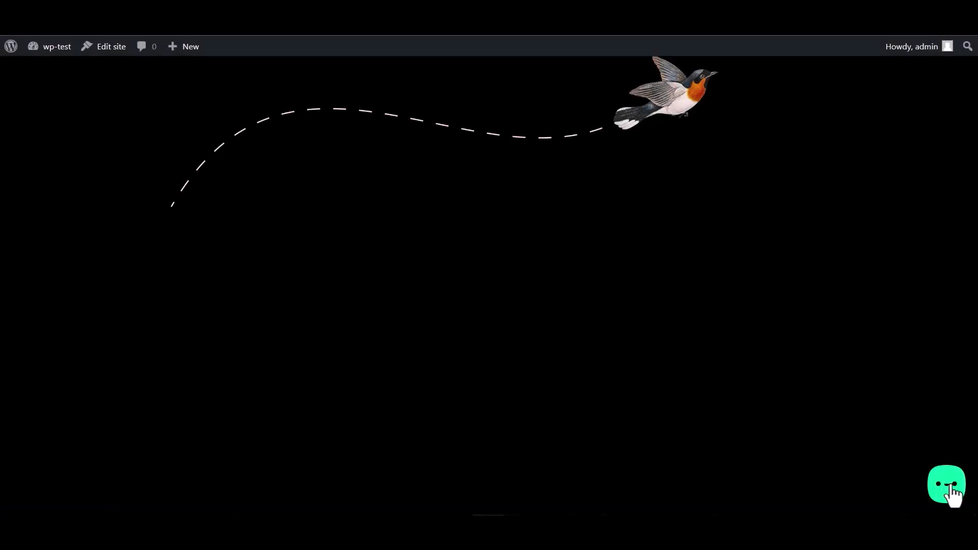
- Submit the widget form with name 'Bit Integrations' plus a test email and number, then reload Zoho Leads
{"action": "left_click", "coordinate": [951, 493]}
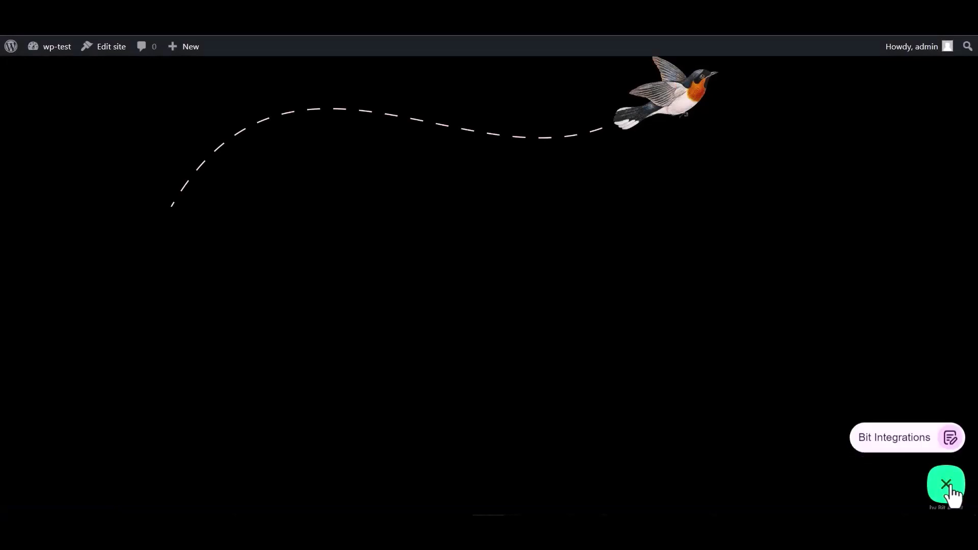
{"action": "left_click", "coordinate": [886, 437]}
{"action": "left_click", "coordinate": [814, 330]}
{"action": "type", "text": "Bit In"}
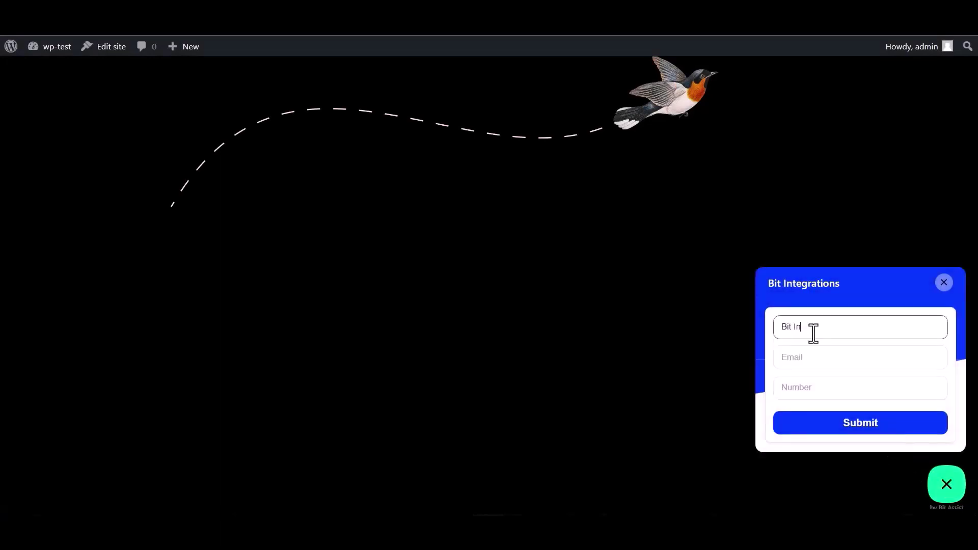
{"action": "type", "text": "tegrations"}
{"action": "left_click", "coordinate": [821, 355]}
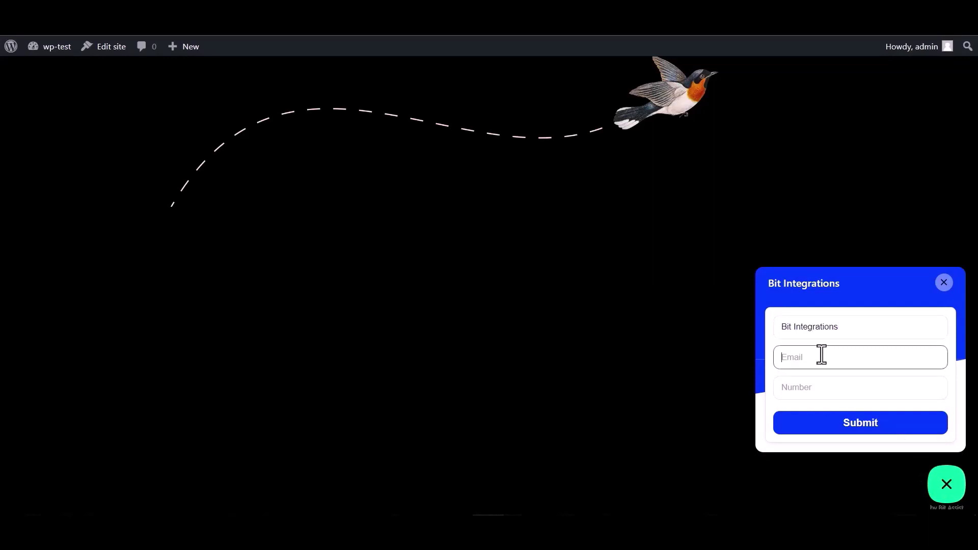
{"action": "left_click", "coordinate": [807, 383]}
{"action": "type", "text": "4445556"}
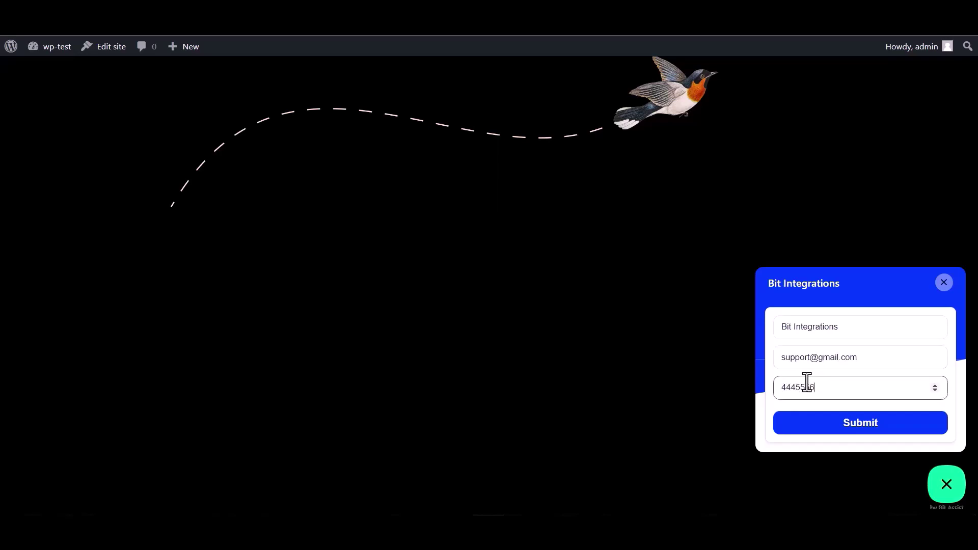
{"action": "type", "text": "66"}
{"action": "left_click", "coordinate": [861, 425]}
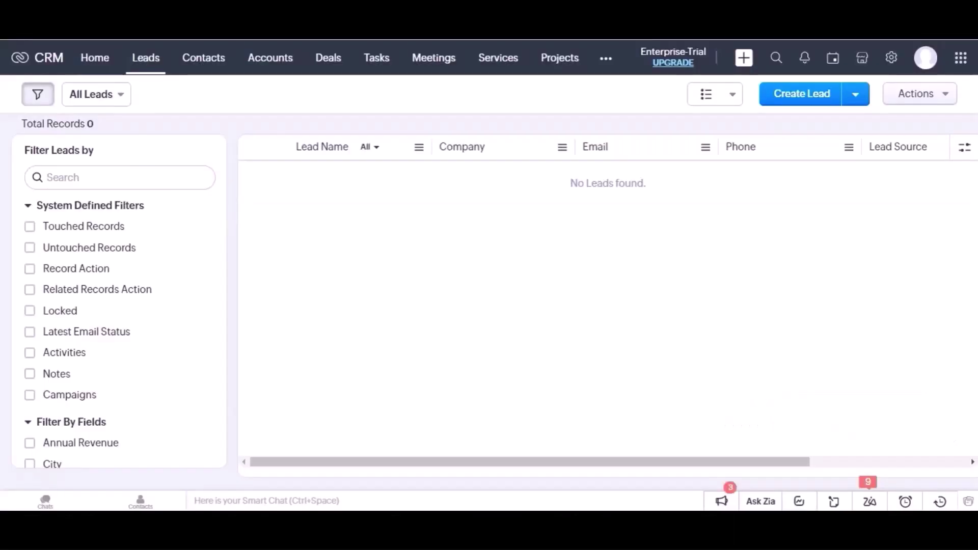
{"action": "left_click", "coordinate": [153, 65]}
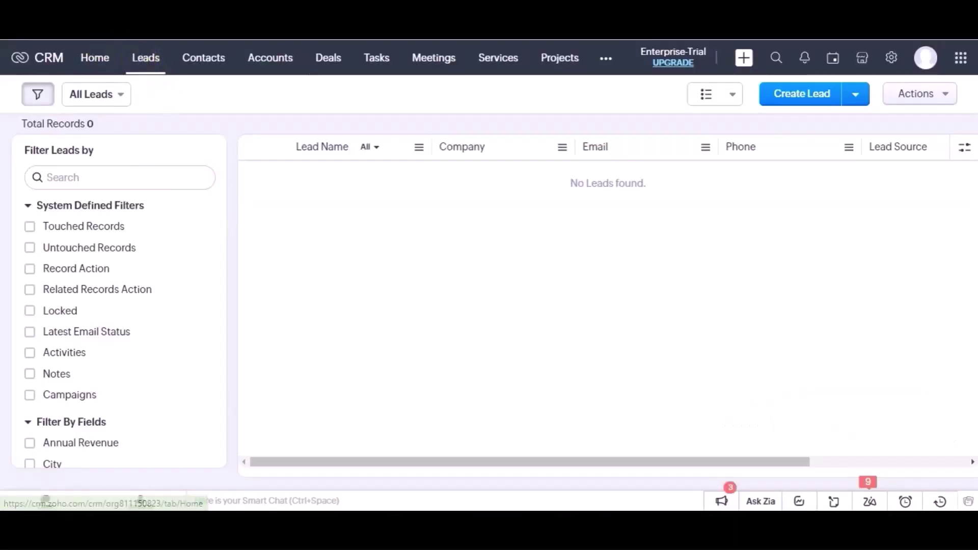